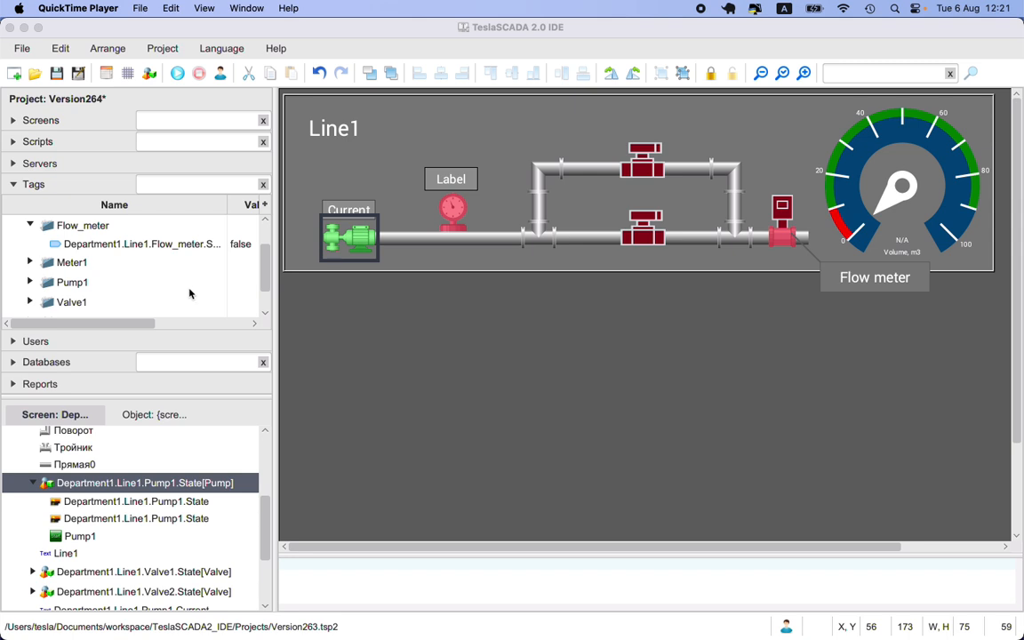
Examine the commands available for the Line1 tag subgroup, including the one for creating a new tags sub-subgroup
scroll(188, 294, "up", 2)
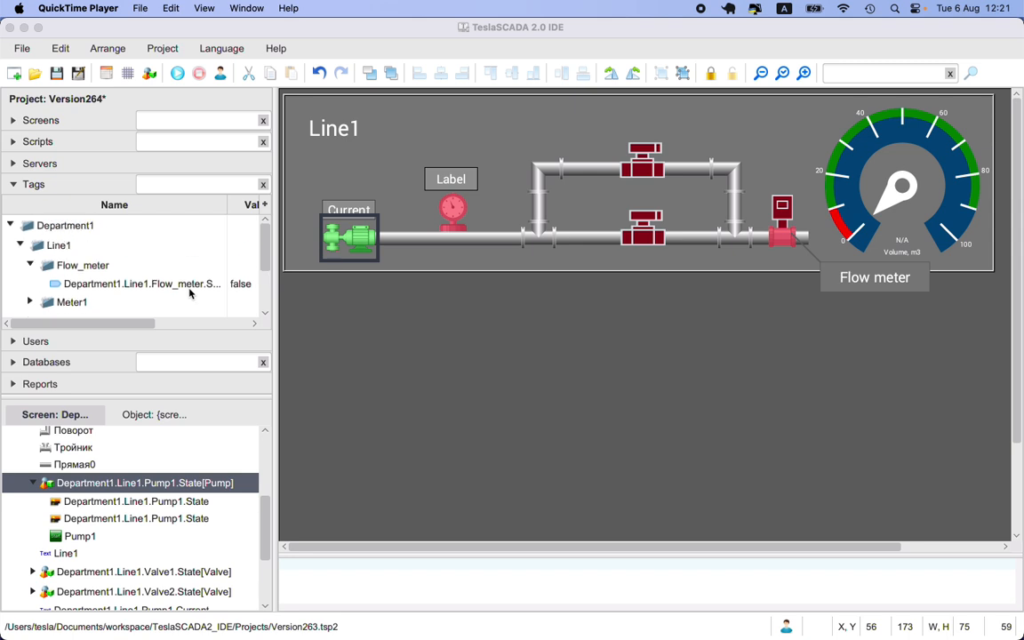
left_click(57, 247)
right_click(57, 247)
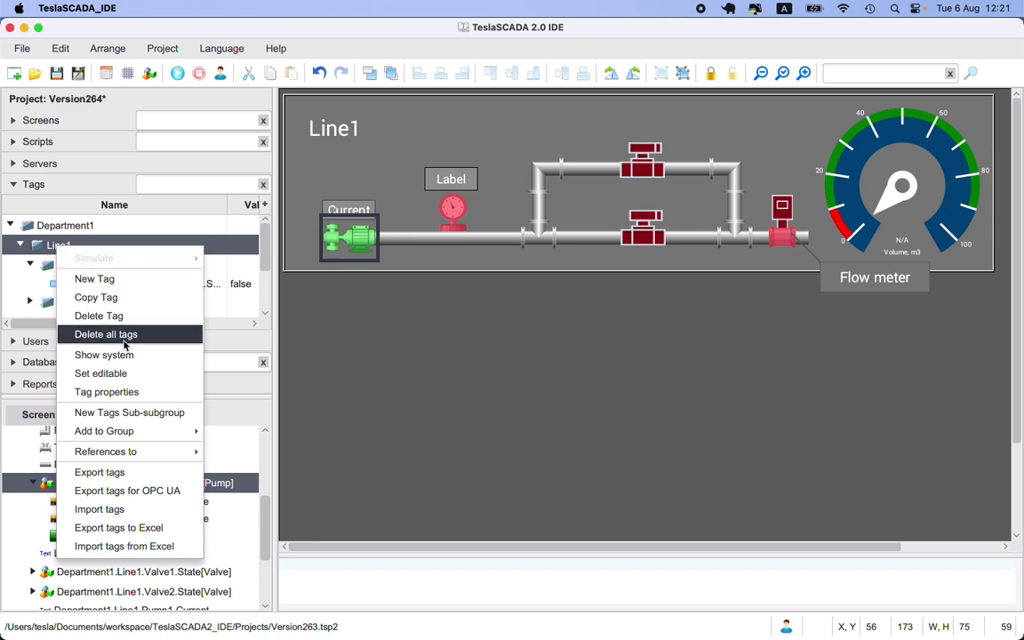
mouse_move(147, 430)
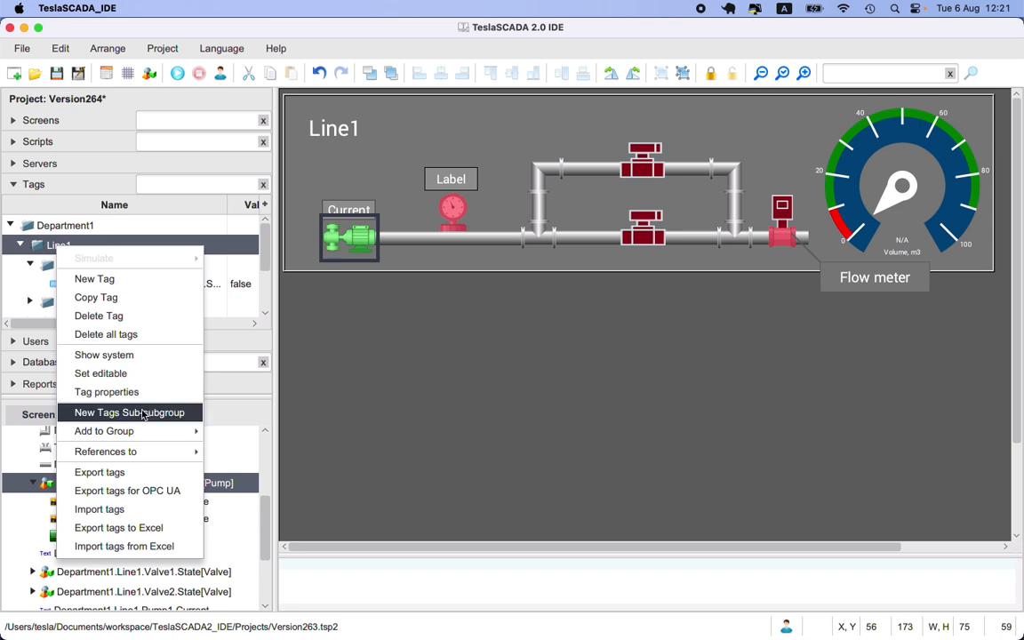
left_click(24, 290)
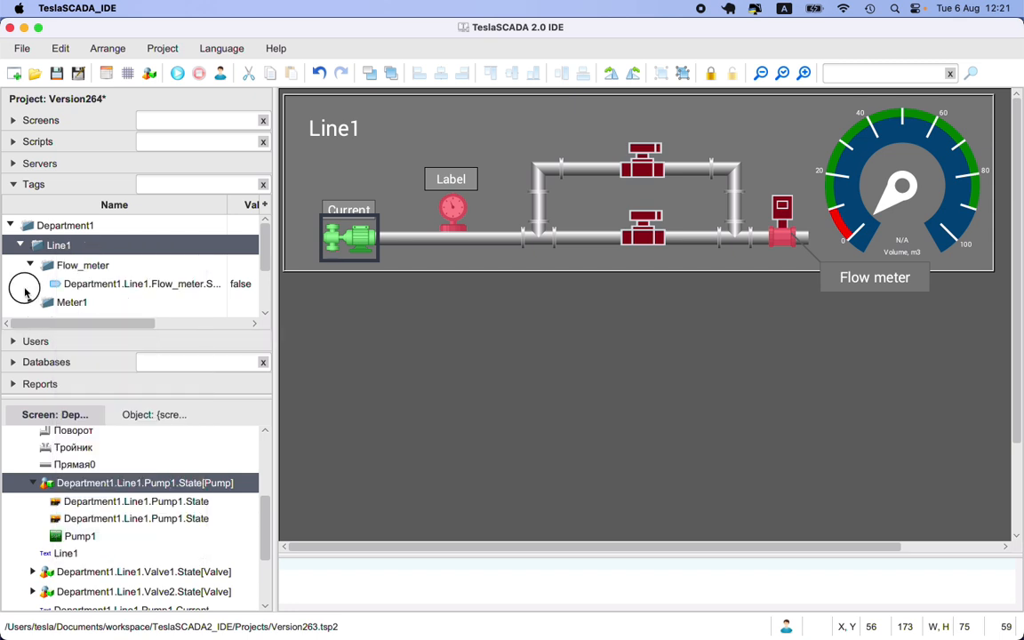
Inspect the Flow_meter State tag's general properties, especially the sub-subgroup, the placeholders in its name and the PV input tag
left_click(83, 285)
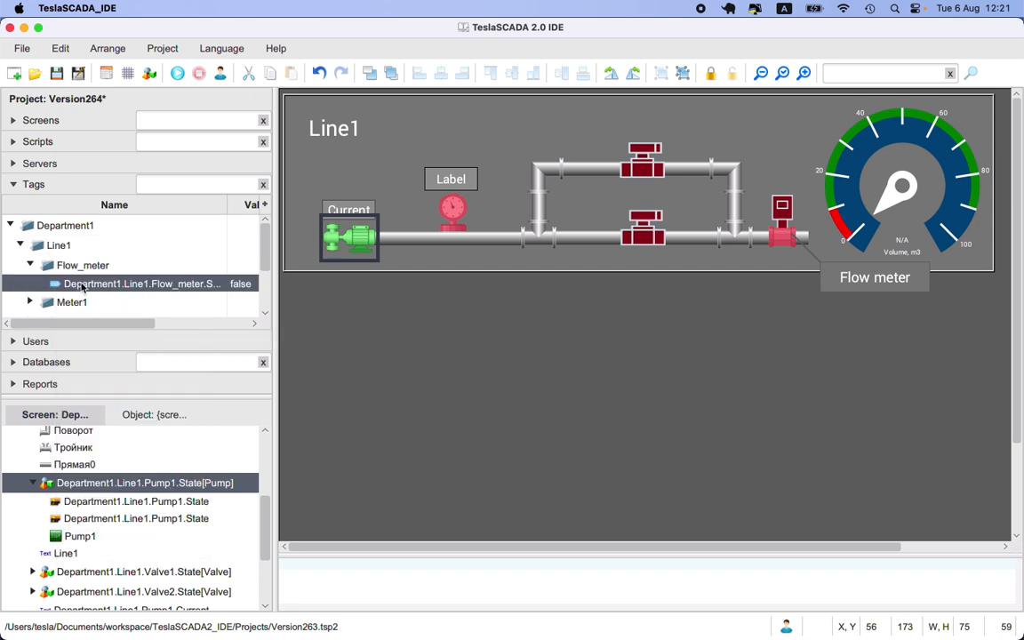
double_click(83, 284)
left_click(695, 167)
left_click_drag(695, 167, 738, 169)
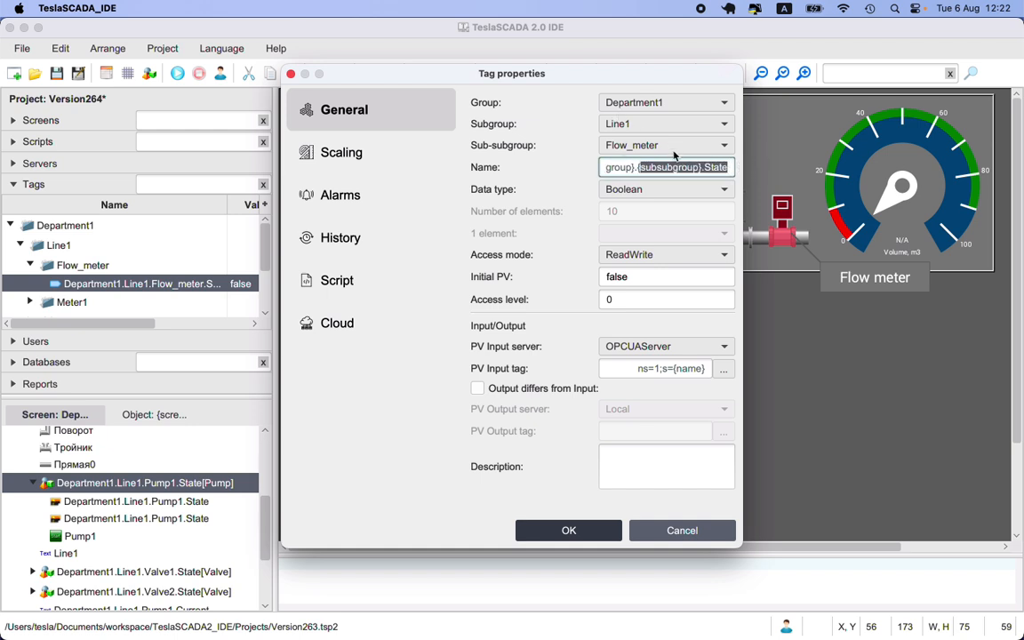
left_click(640, 167)
left_click_drag(710, 168, 719, 168)
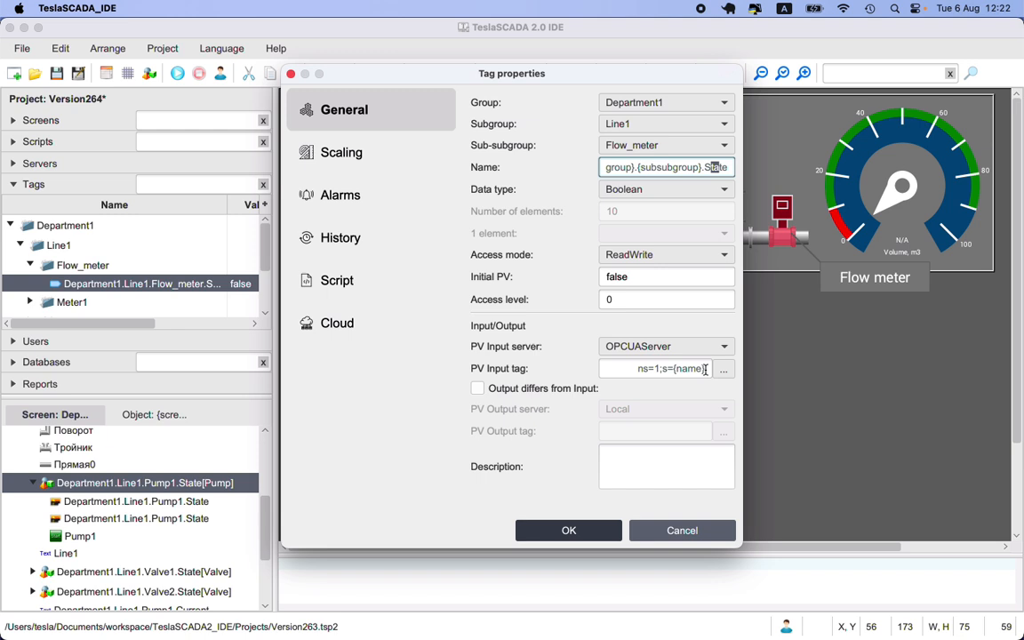
left_click(569, 530)
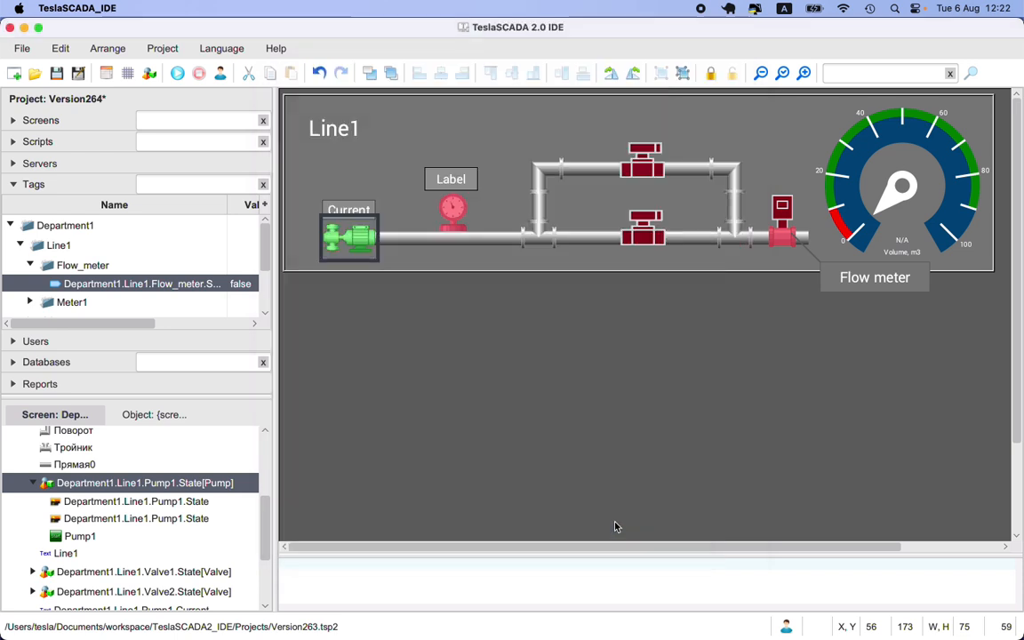
Review the placeholder name in the Pump1 object's properties and check the matching screen in the project's list of screens
scroll(201, 450, "down", 1)
scroll(201, 451, "up", 5)
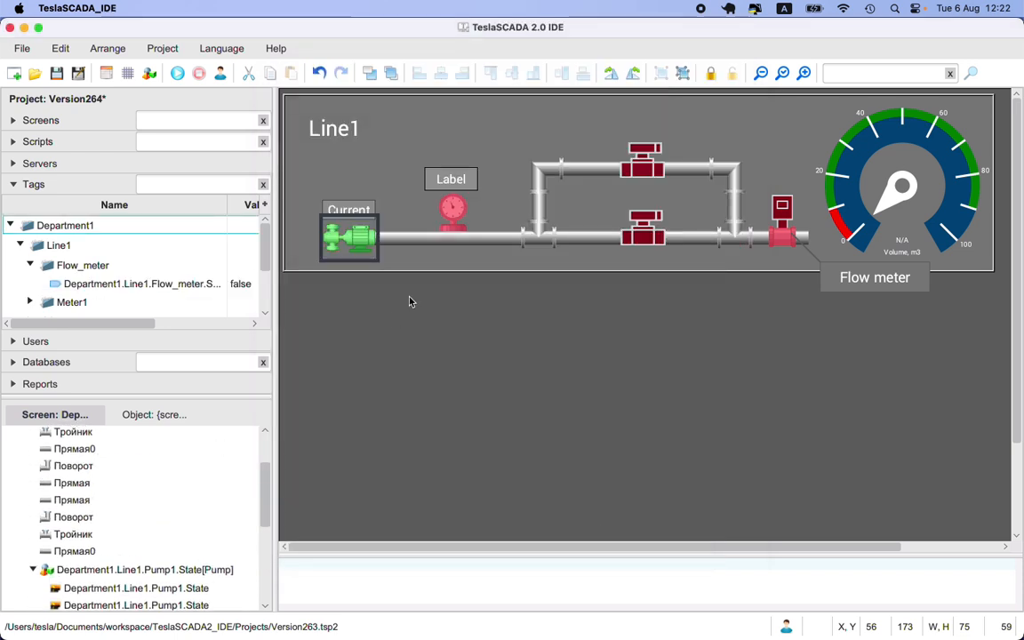
scroll(219, 441, "down", 6)
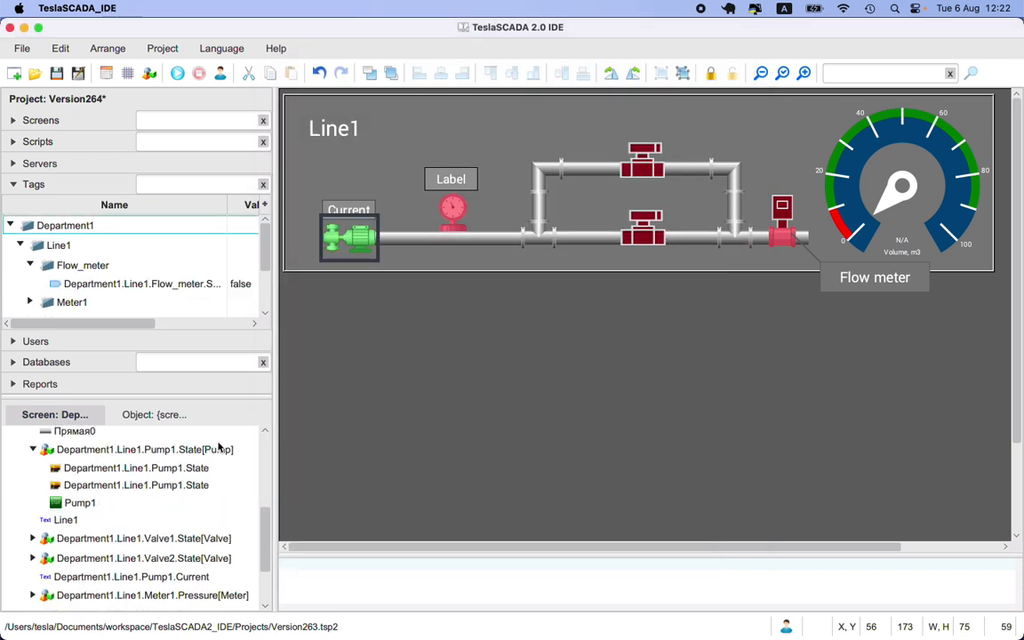
double_click(219, 447)
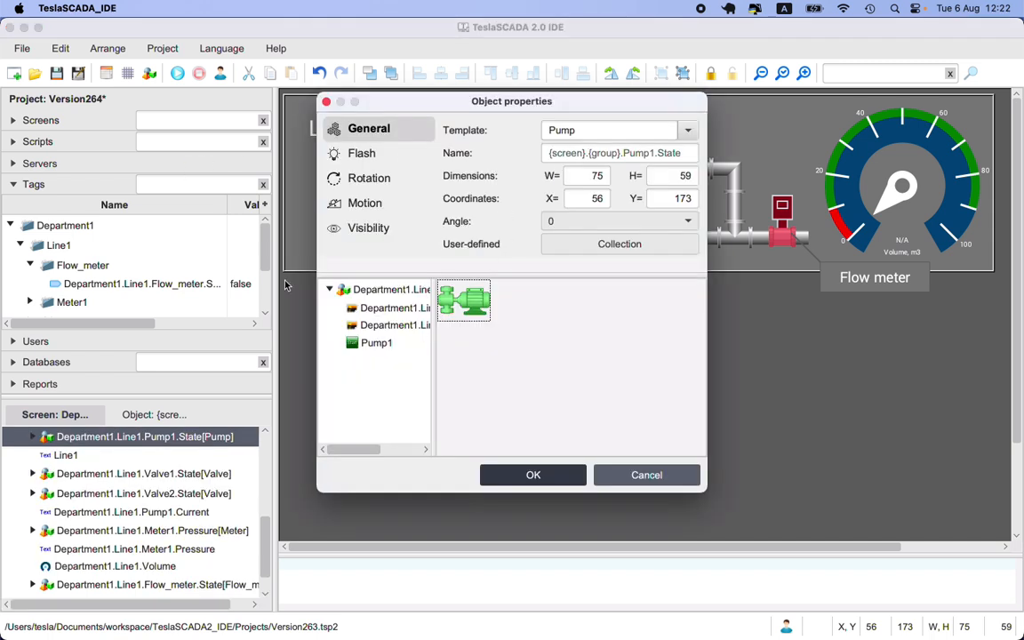
left_click(600, 475)
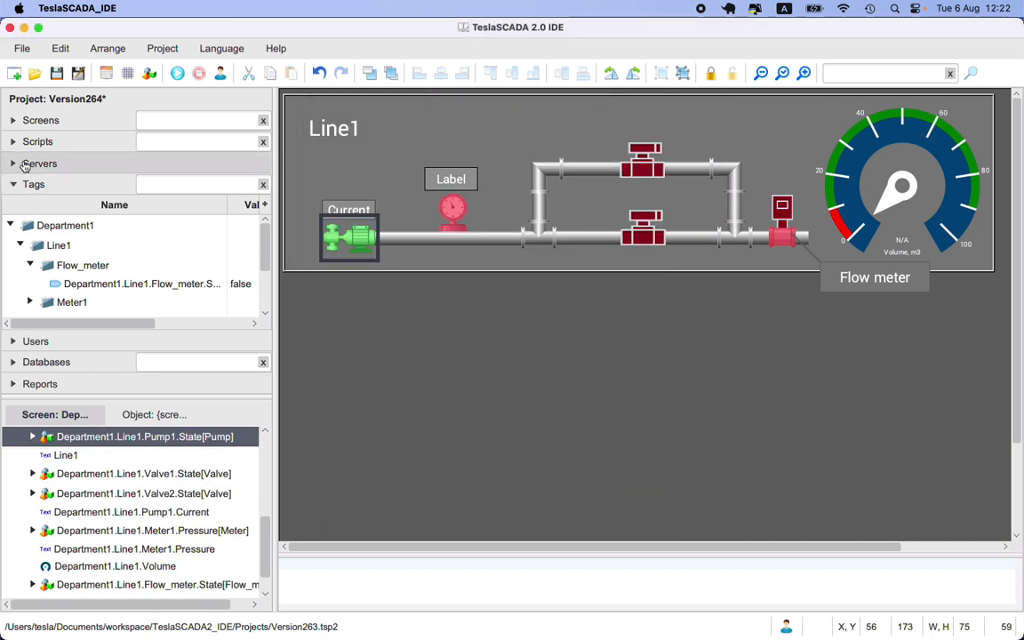
left_click(15, 144)
left_click(21, 120)
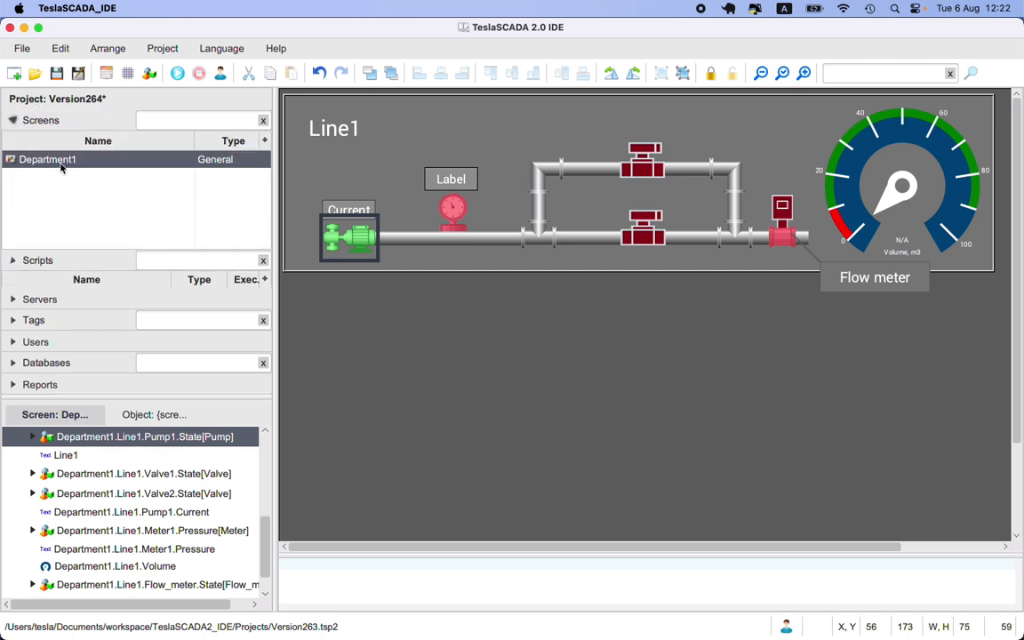
Review the template and placeholder name in the Valve1 object's properties
left_click(123, 477)
double_click(124, 481)
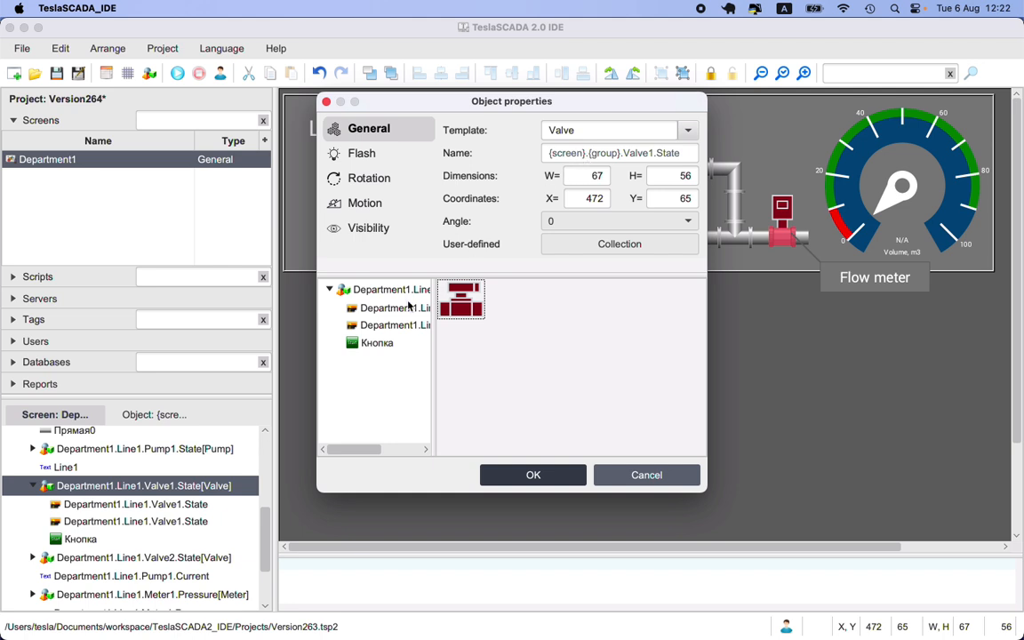
left_click(626, 474)
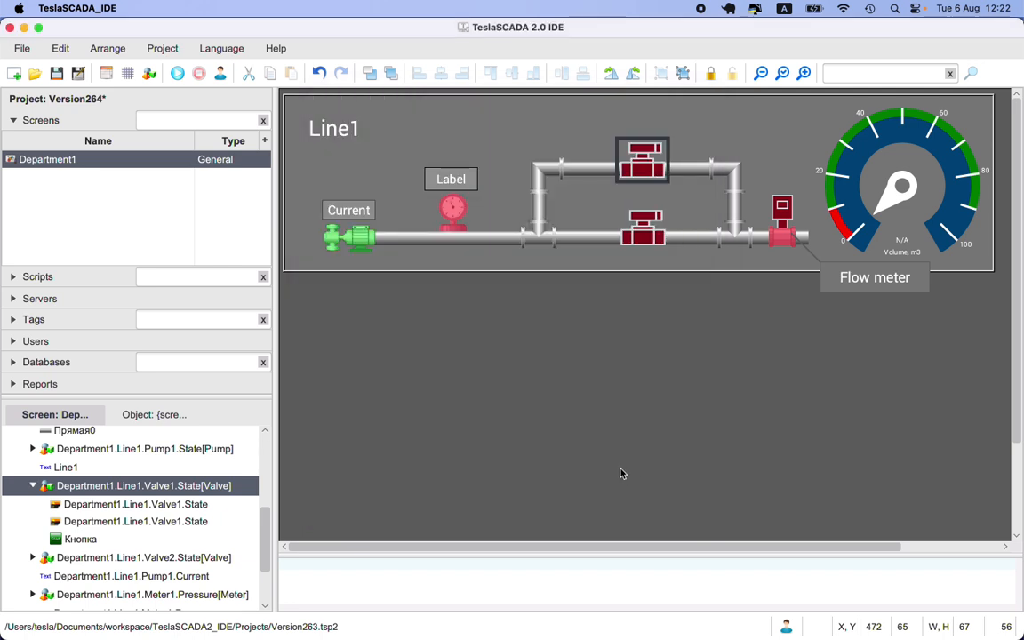
double_click(114, 487)
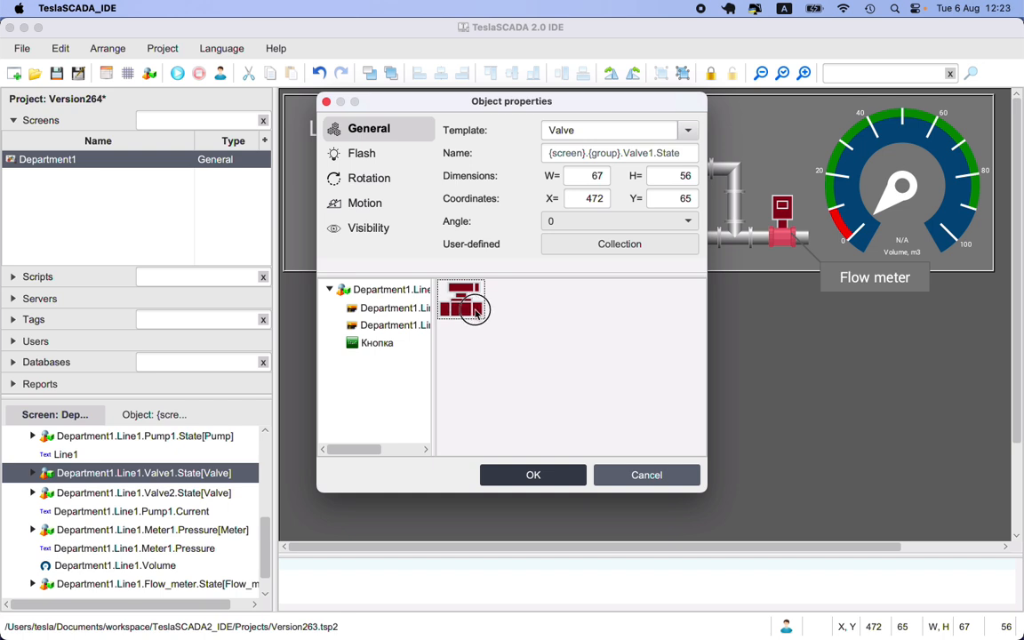
left_click(484, 322)
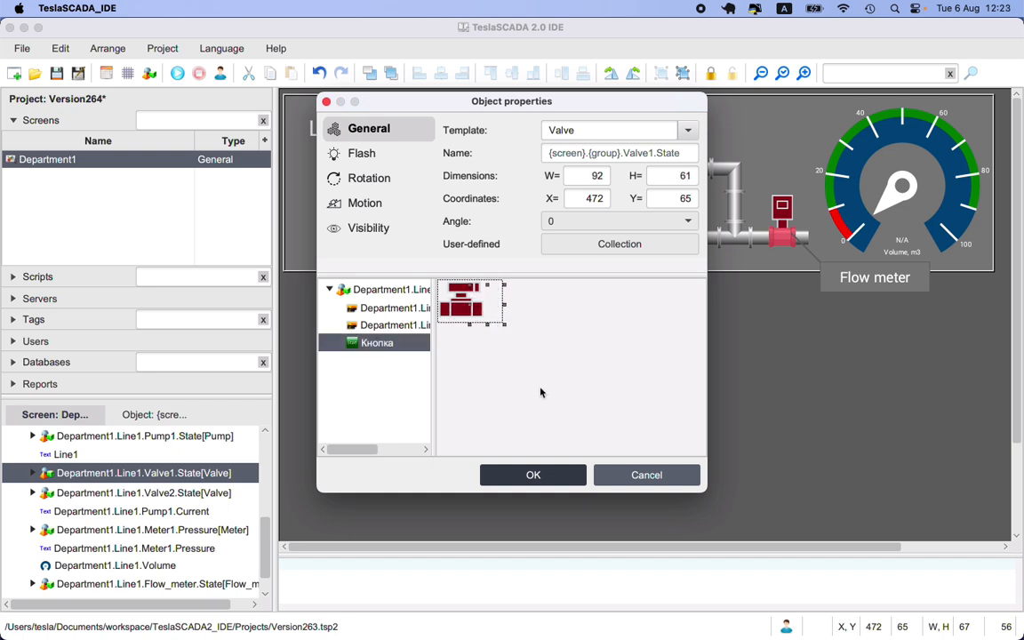
left_click(629, 478)
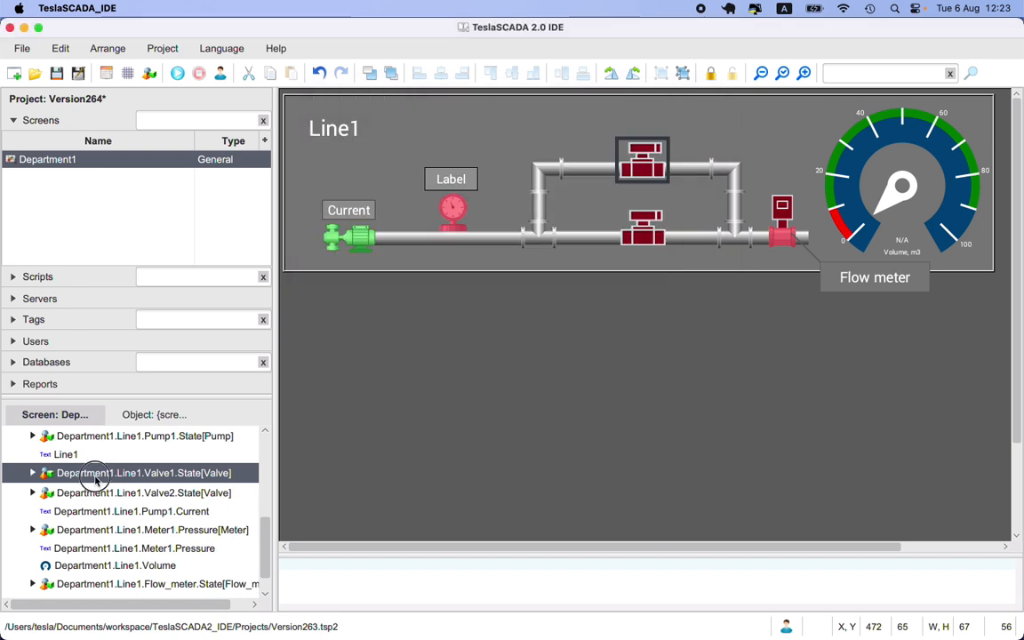
Inspect the name and the visibility tag binding of the green valve image inside Valve1, including the chosen tag's placeholder
double_click(125, 468)
double_click(365, 308)
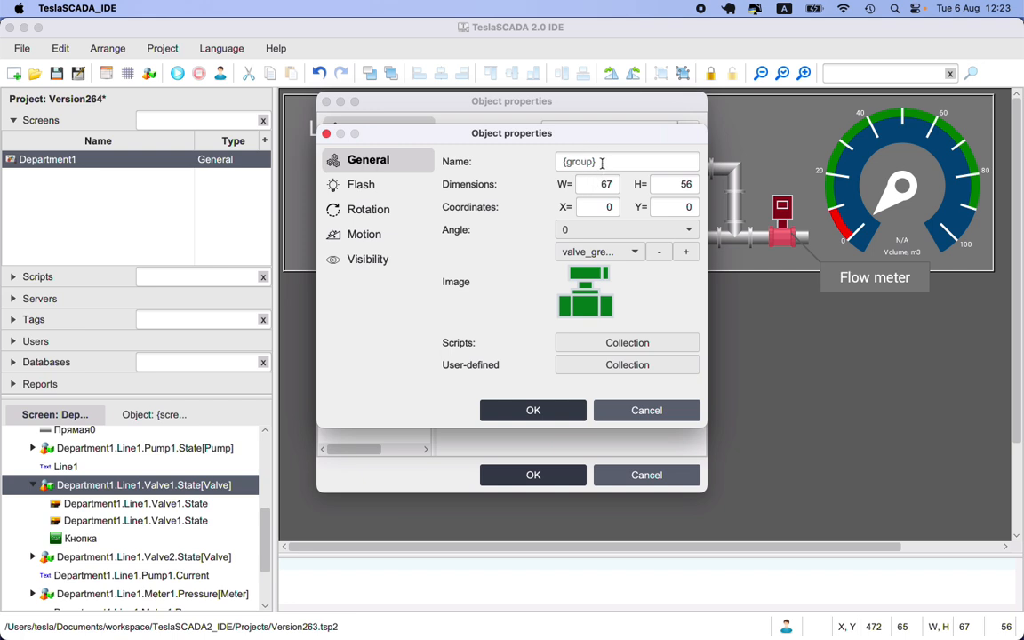
left_click(379, 258)
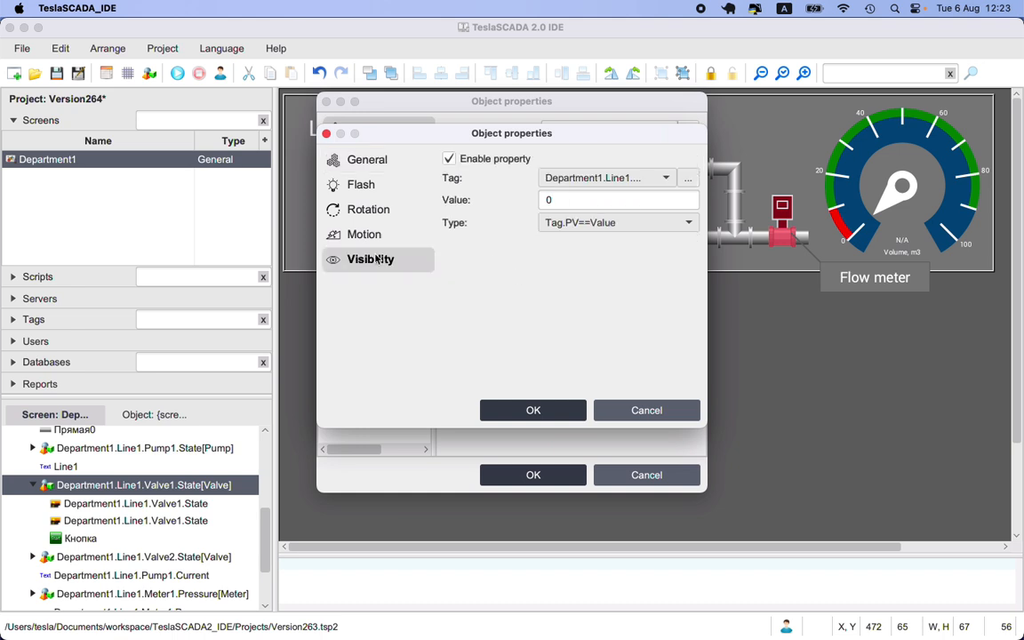
left_click(692, 176)
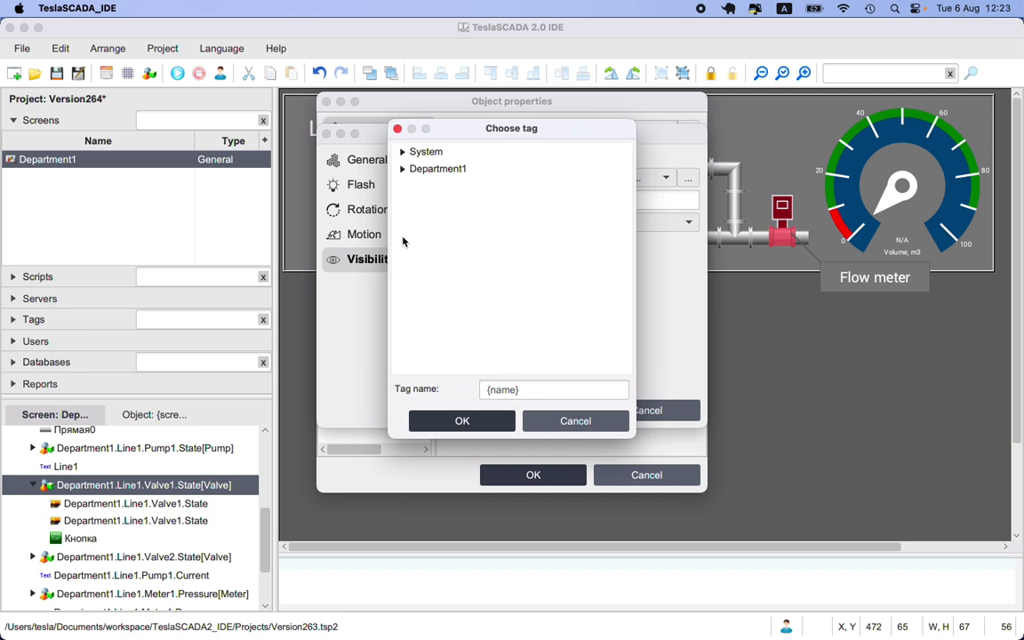
left_click(556, 422)
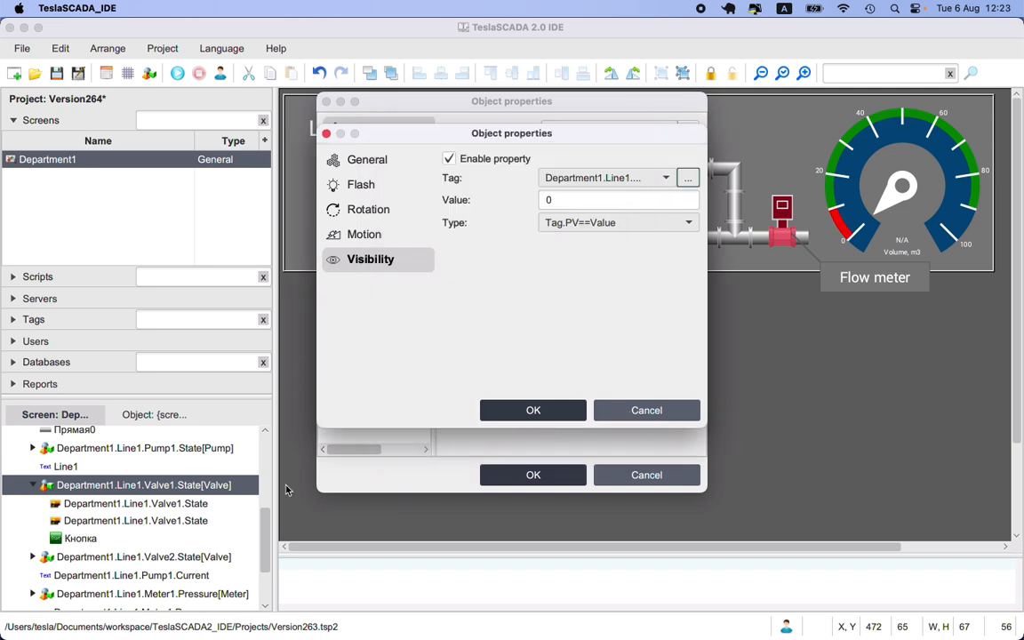
left_click(631, 410)
left_click(628, 473)
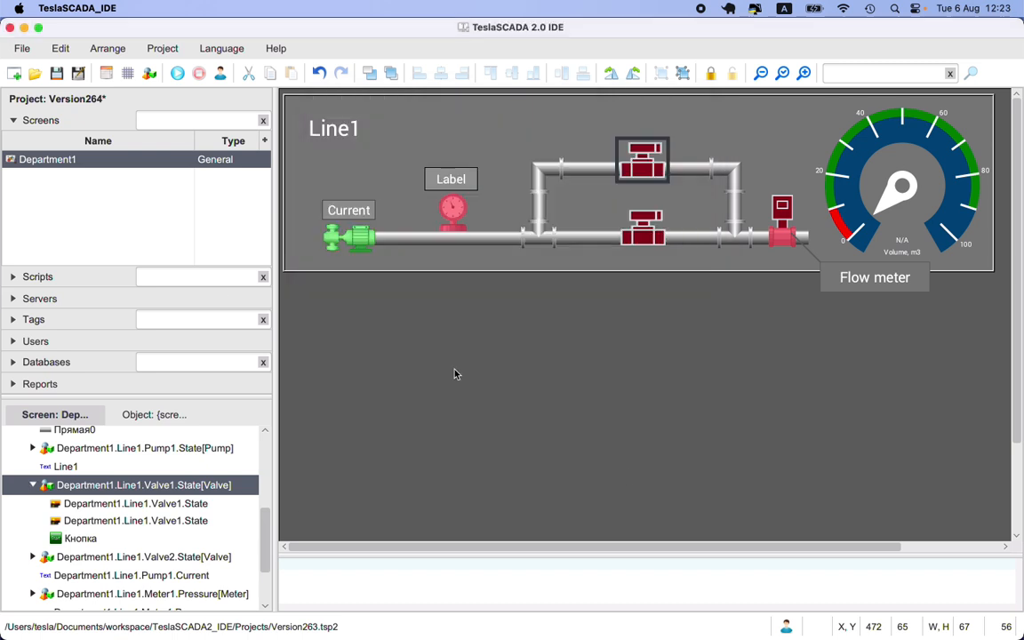
Within the Line1 object's properties, set the width of the upper valve's green image to 87
left_click(13, 320)
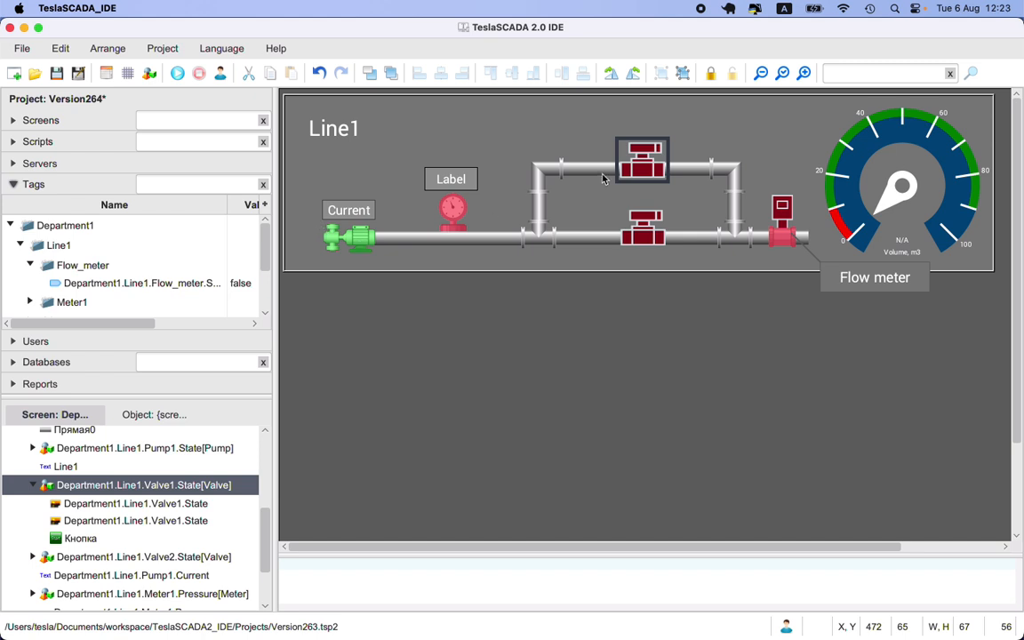
double_click(651, 165)
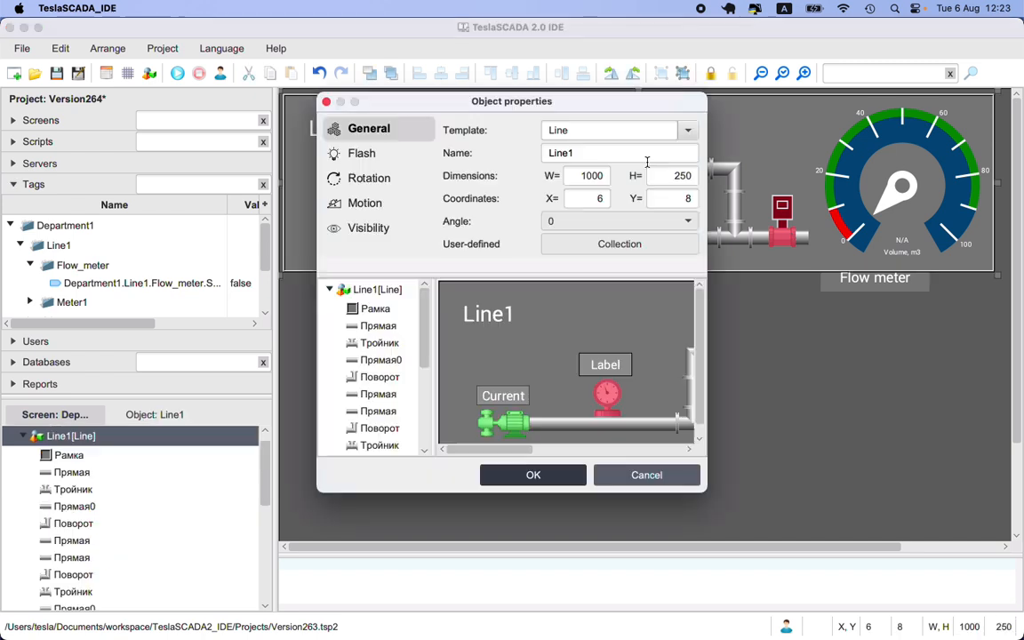
left_click_drag(528, 449, 608, 450)
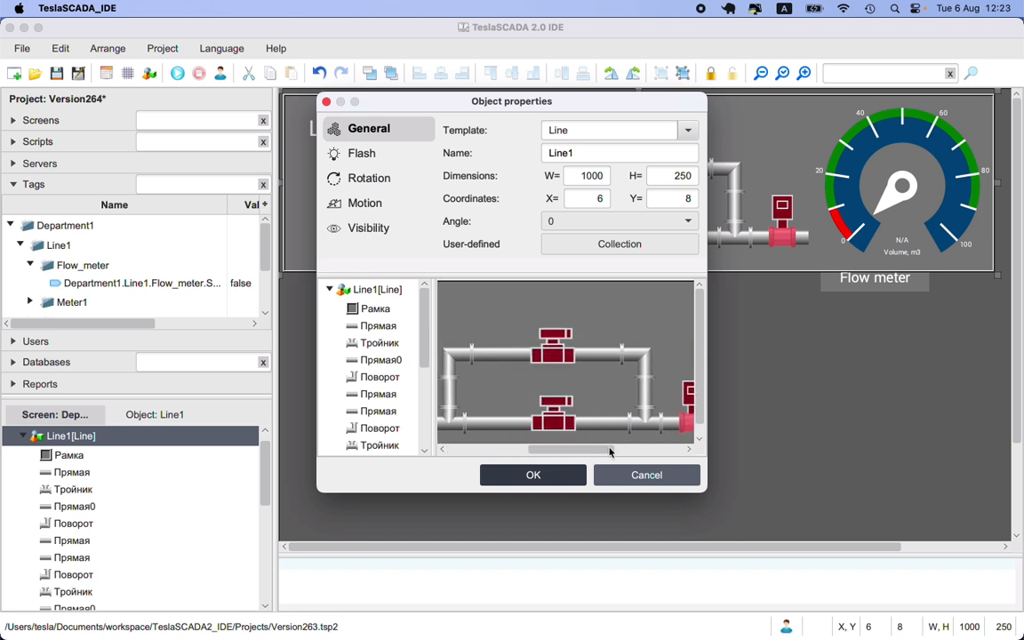
double_click(555, 351)
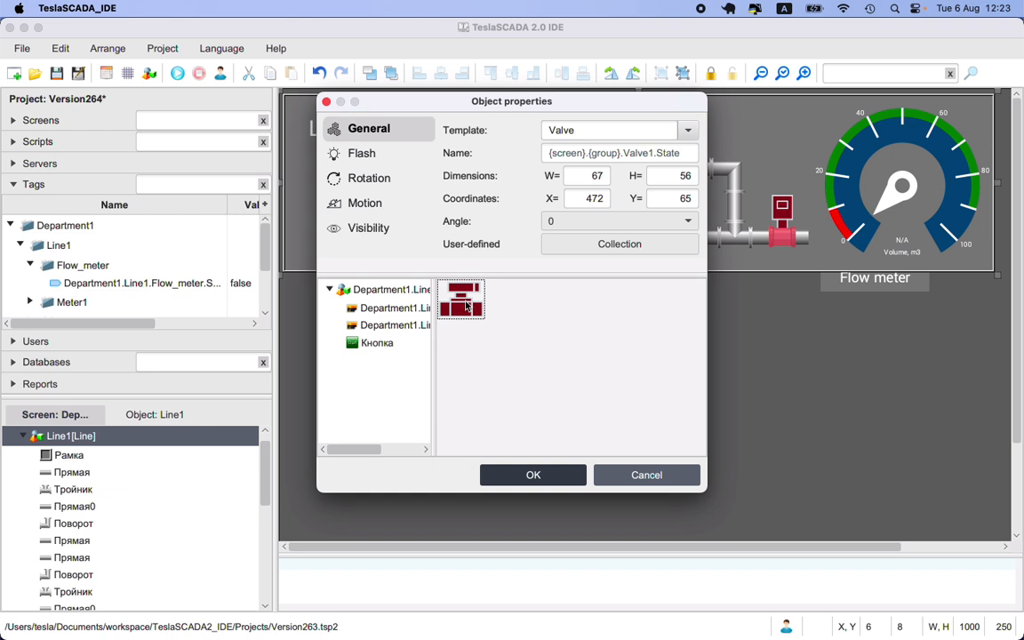
left_click(382, 311)
double_click(382, 311)
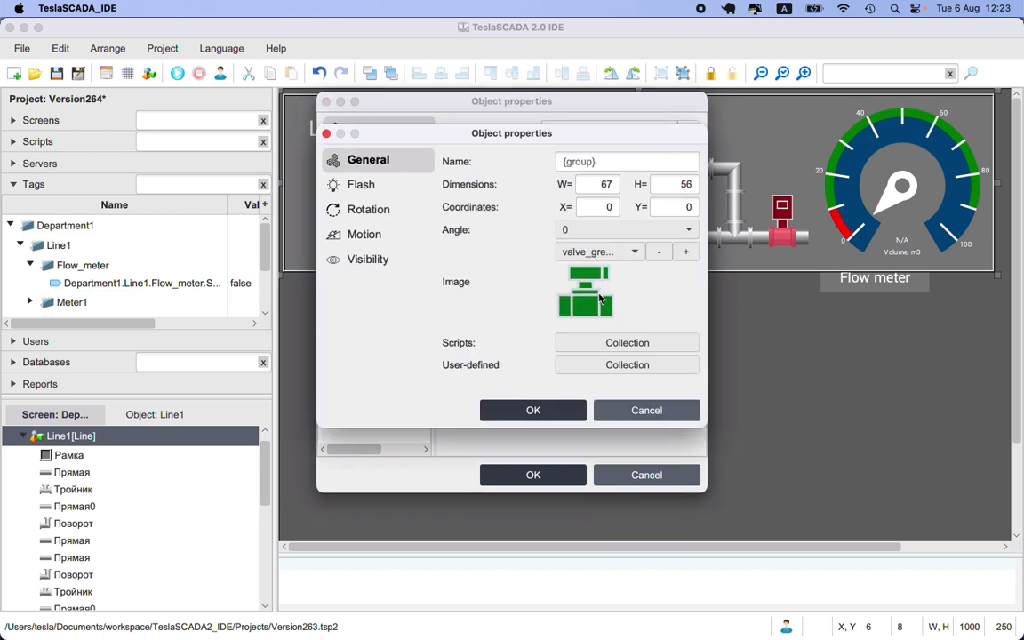
left_click(606, 184)
key("BackSpace")
type("8")
left_click(533, 410)
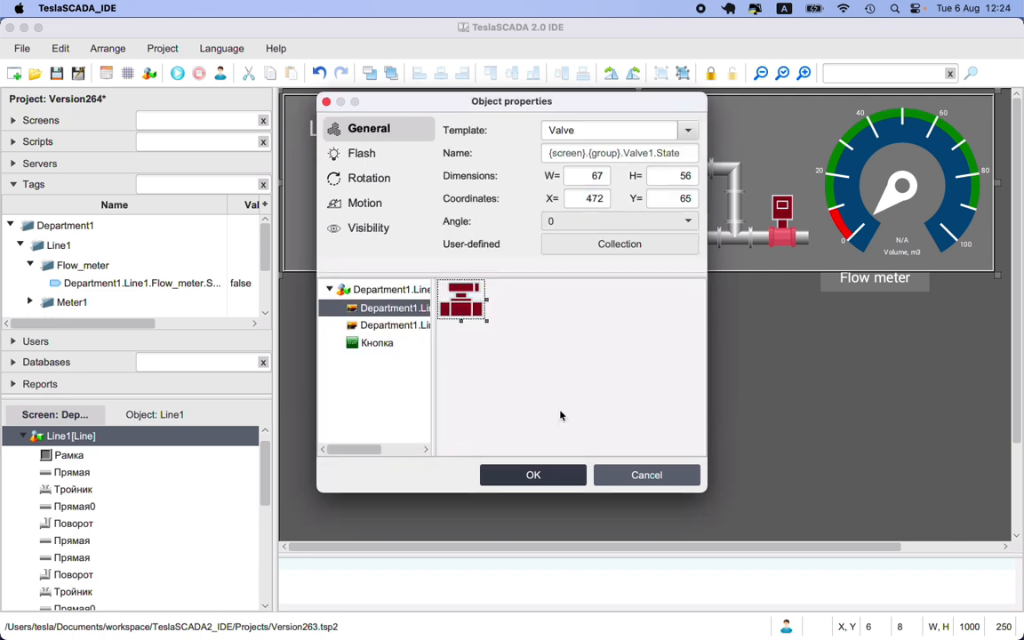
Set the width of the same valve's red image to 87
double_click(342, 304)
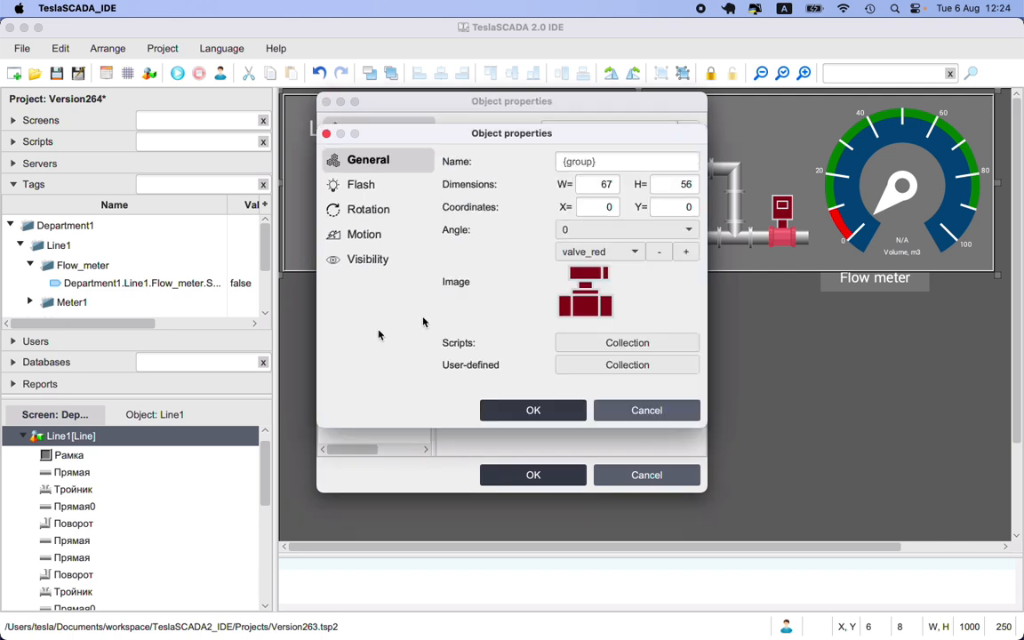
left_click(604, 184)
key("BackSpace")
type("8")
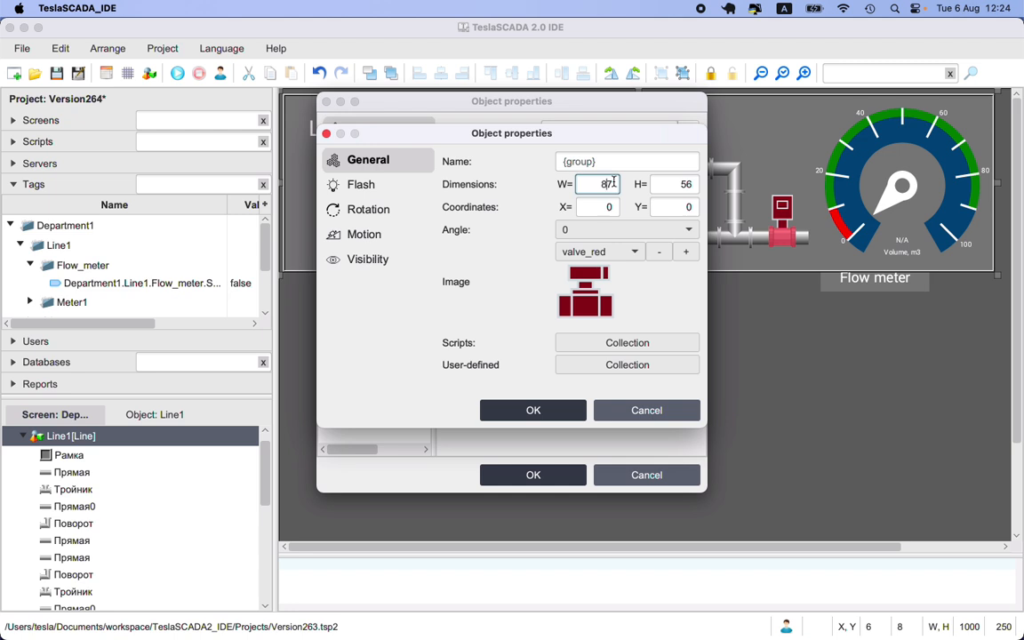
left_click(562, 411)
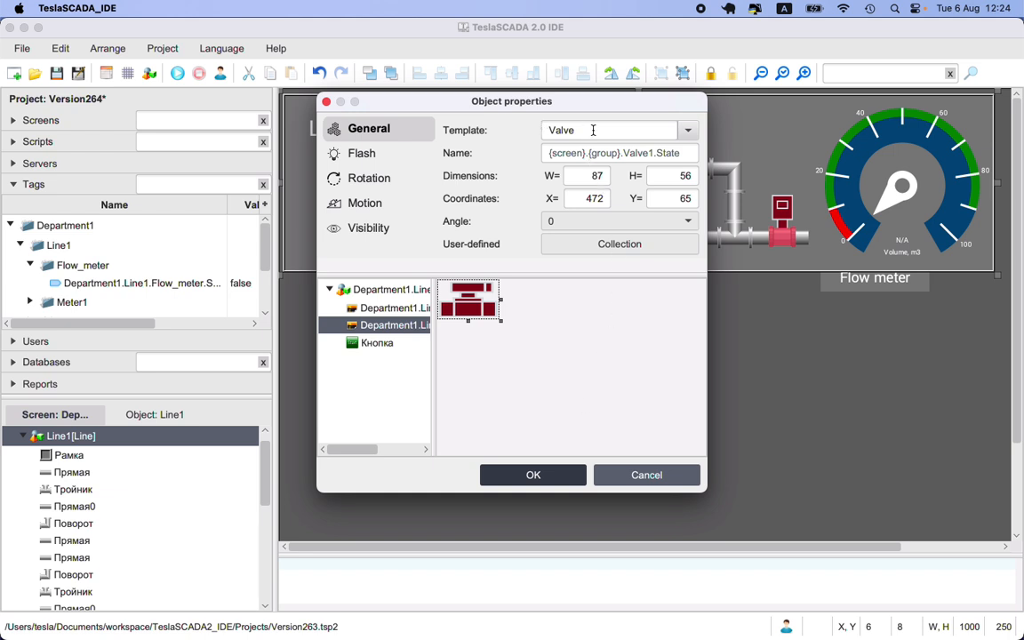
Accept the resized valve and apply the changes to all Valve objects, changing their property tags as well
left_click(566, 475)
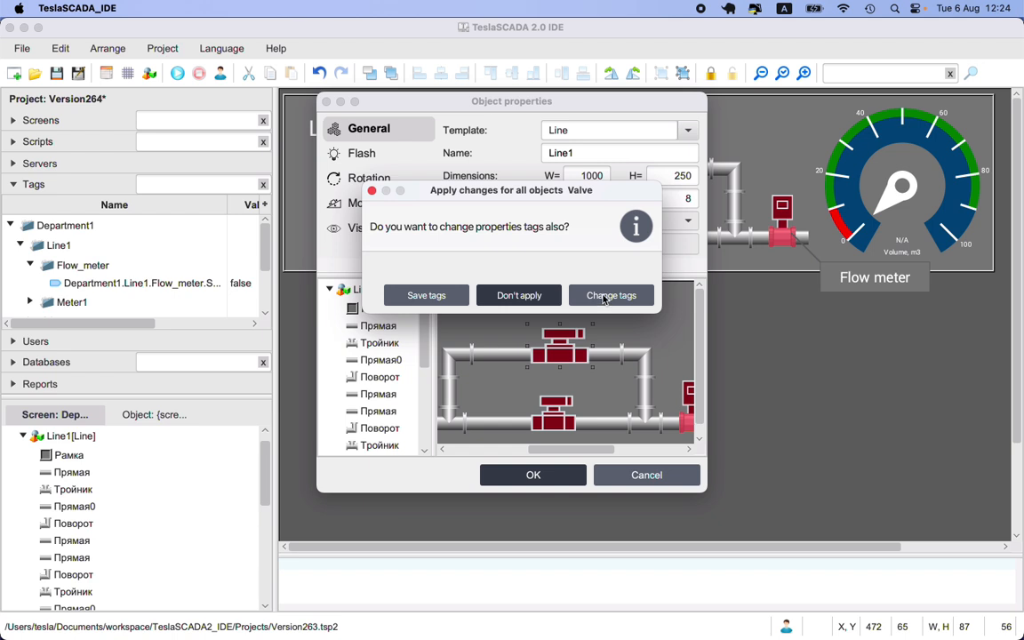
left_click(604, 297)
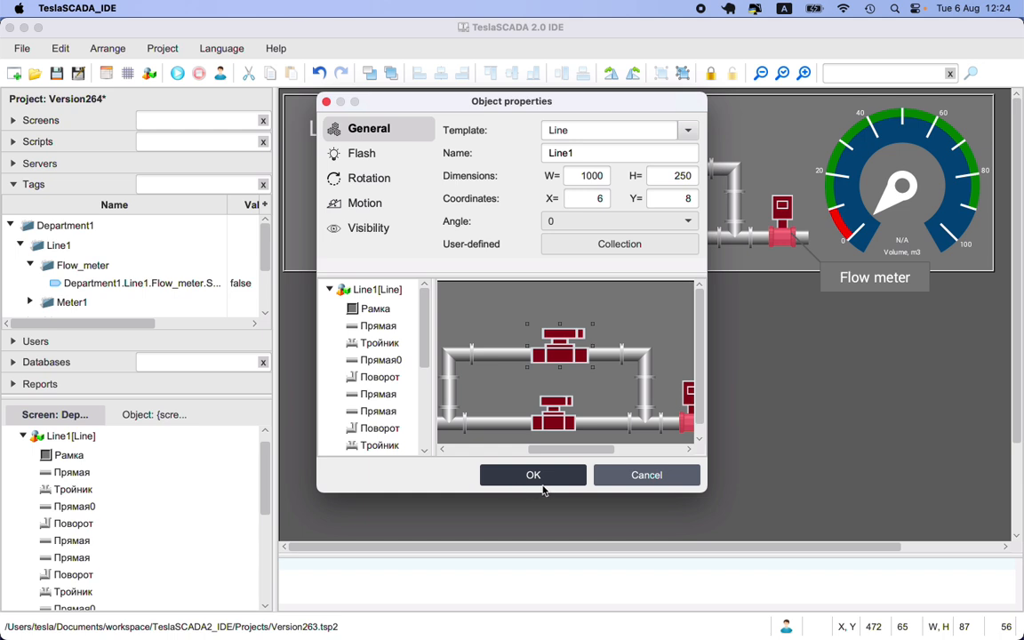
left_click(382, 359)
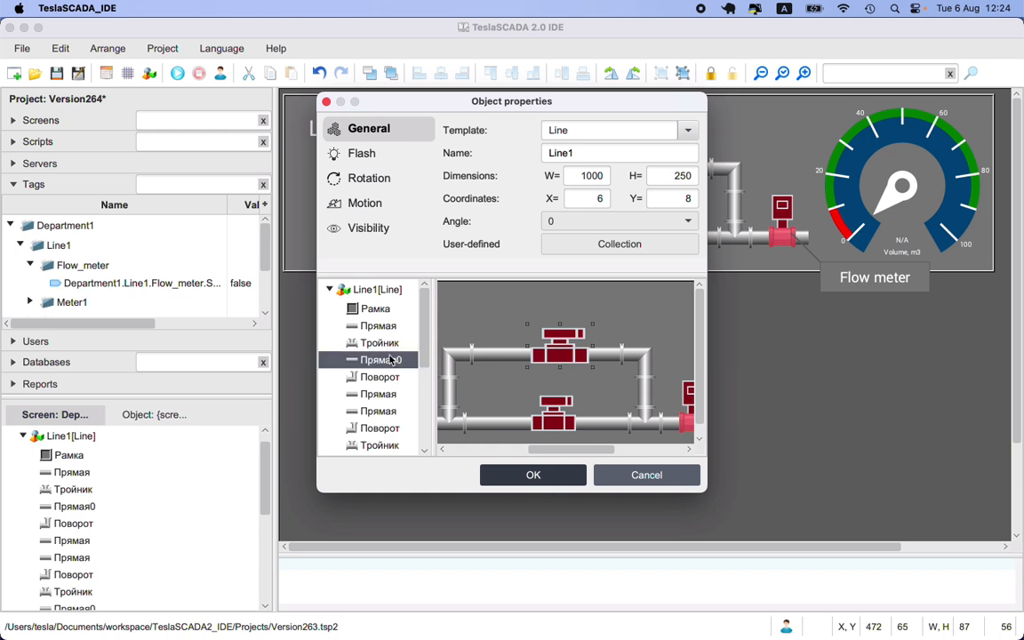
Review the lower valve's properties inside Line1, decline applying changes to all Valve objects, and accept the Line1 object
double_click(557, 410)
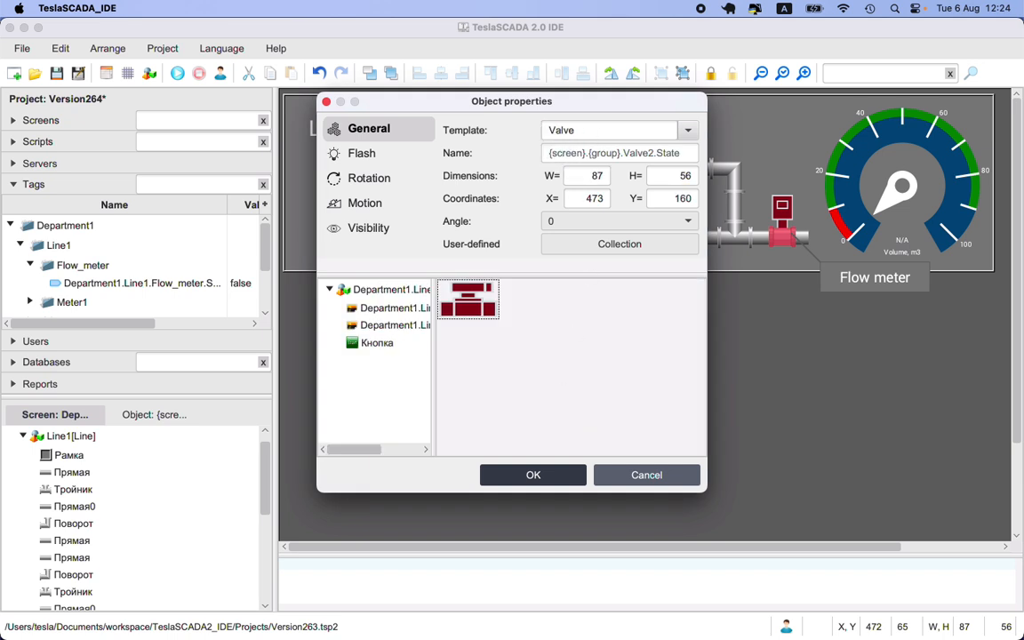
left_click(561, 480)
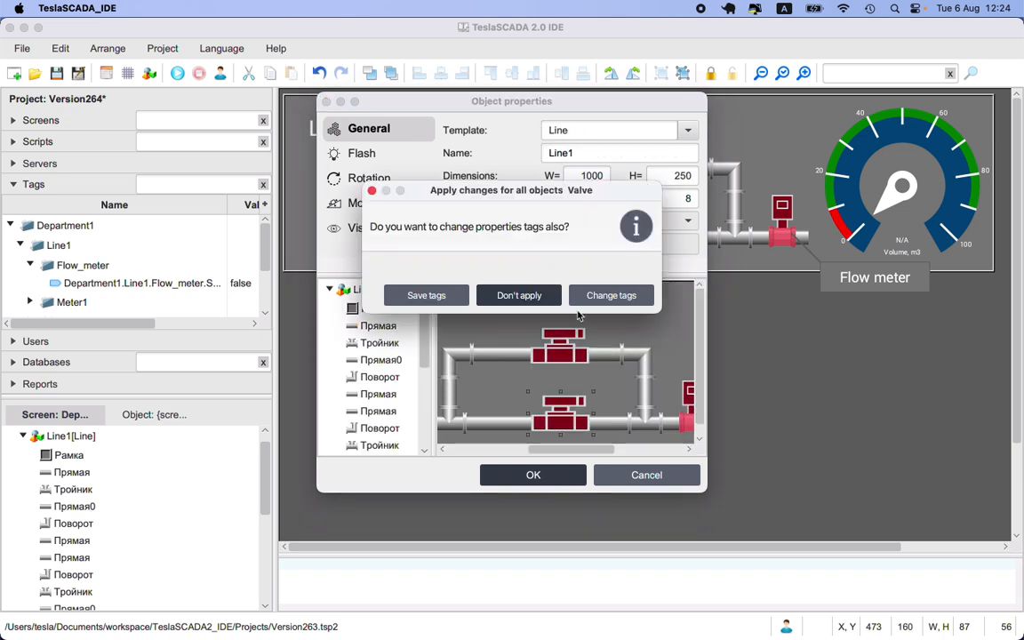
left_click(515, 296)
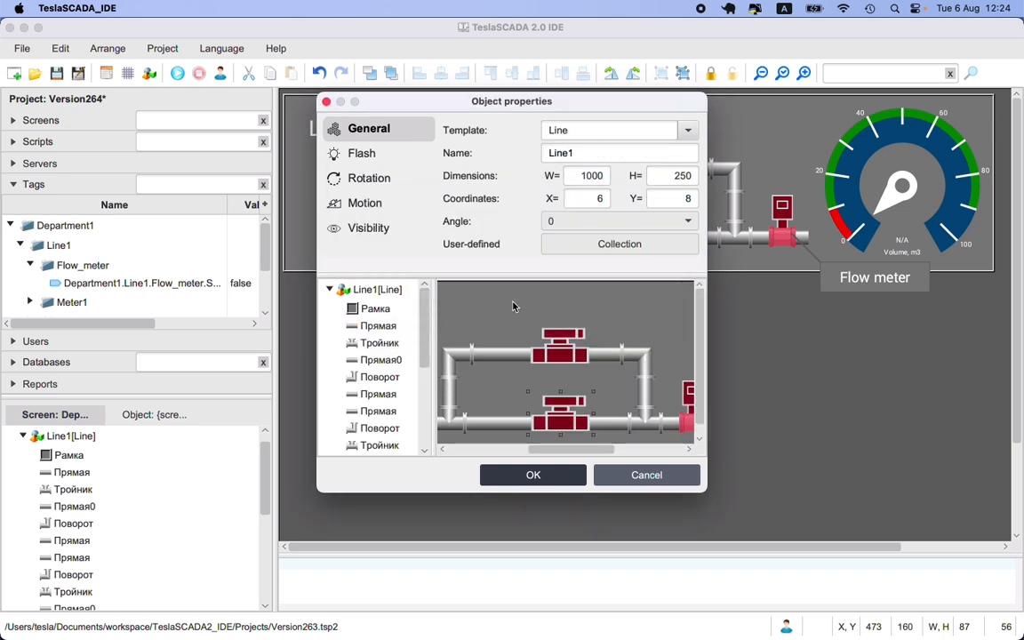
left_click(533, 475)
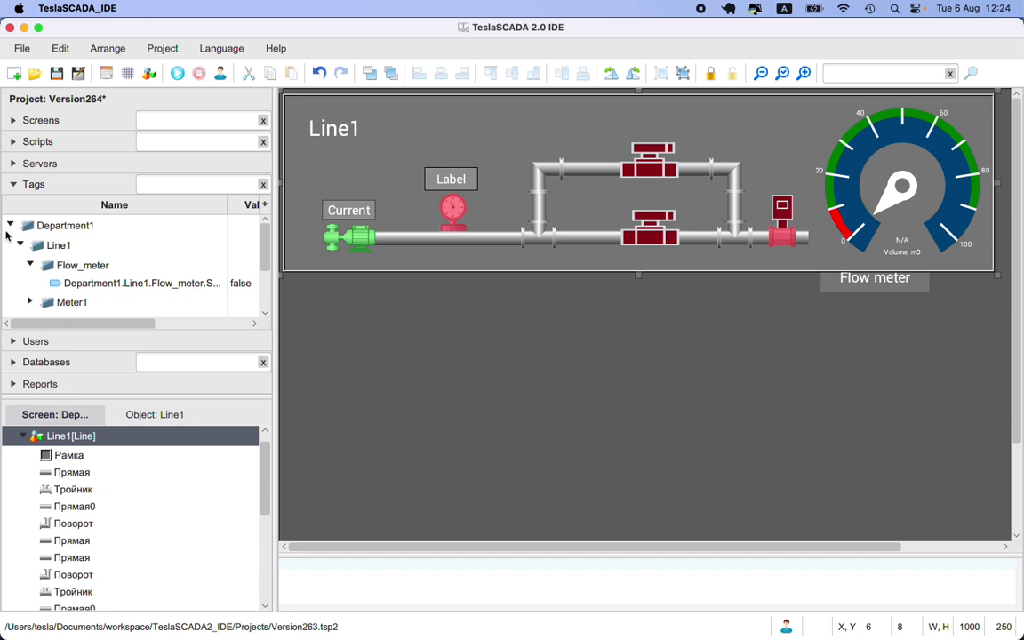
Copy the Line1 tag subgroup with all its tags inside the Department1 group
left_click(9, 226)
left_click(9, 226)
left_click(20, 246)
left_click(20, 245)
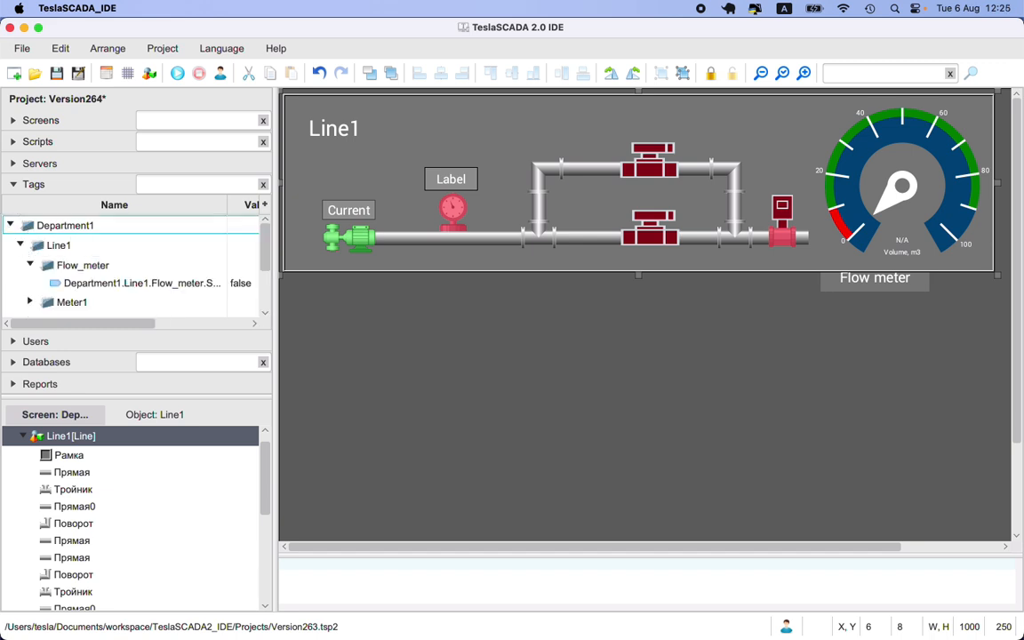
left_click(20, 246)
right_click(40, 246)
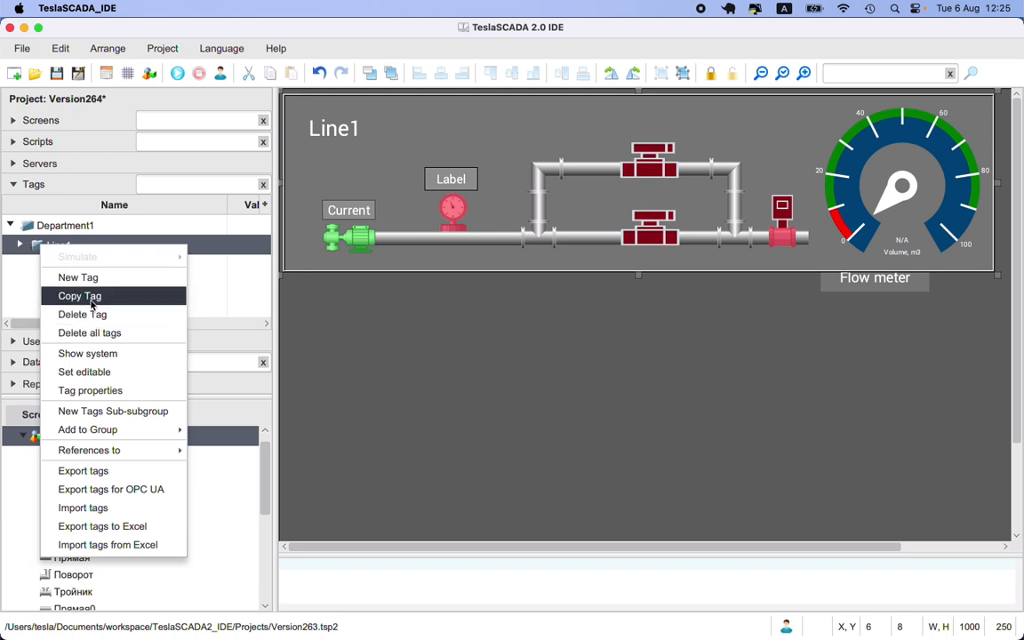
left_click(91, 304)
Inspect the general properties of the flow meter's State tag in the Line2 subgroup, including its name and input tag placeholders
left_click(20, 265)
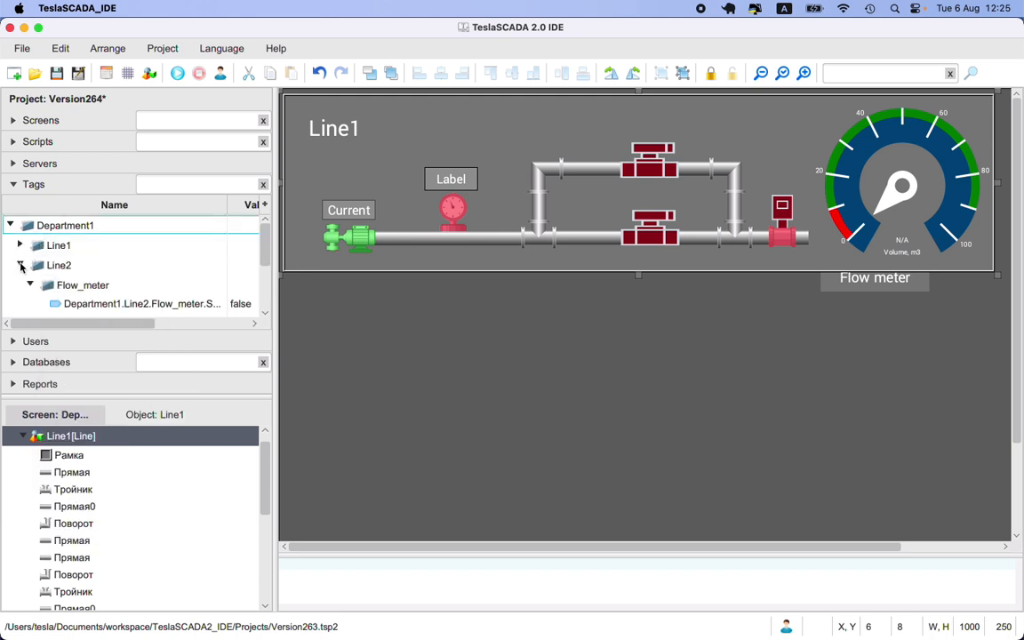
double_click(116, 306)
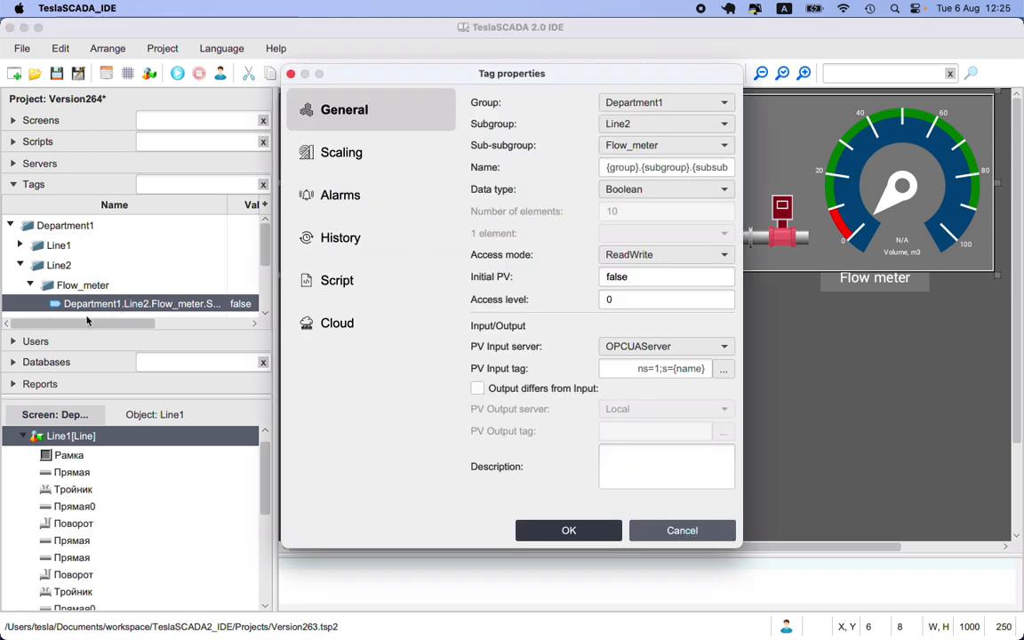
left_click(677, 530)
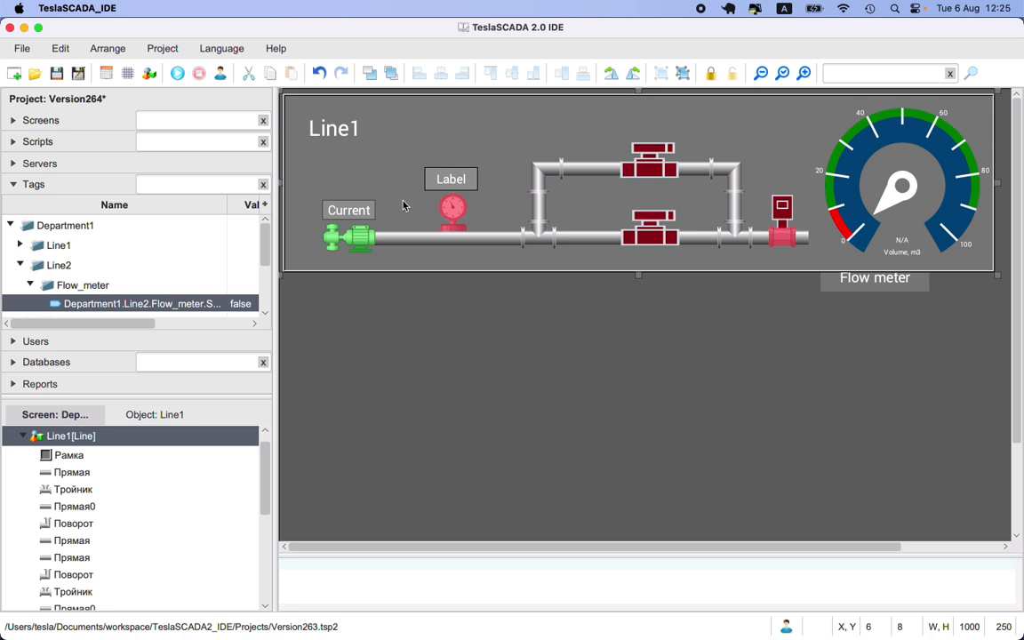
Duplicate the Line1 object and place the copy directly below the original, at about X 5, Y 262
right_click(403, 204)
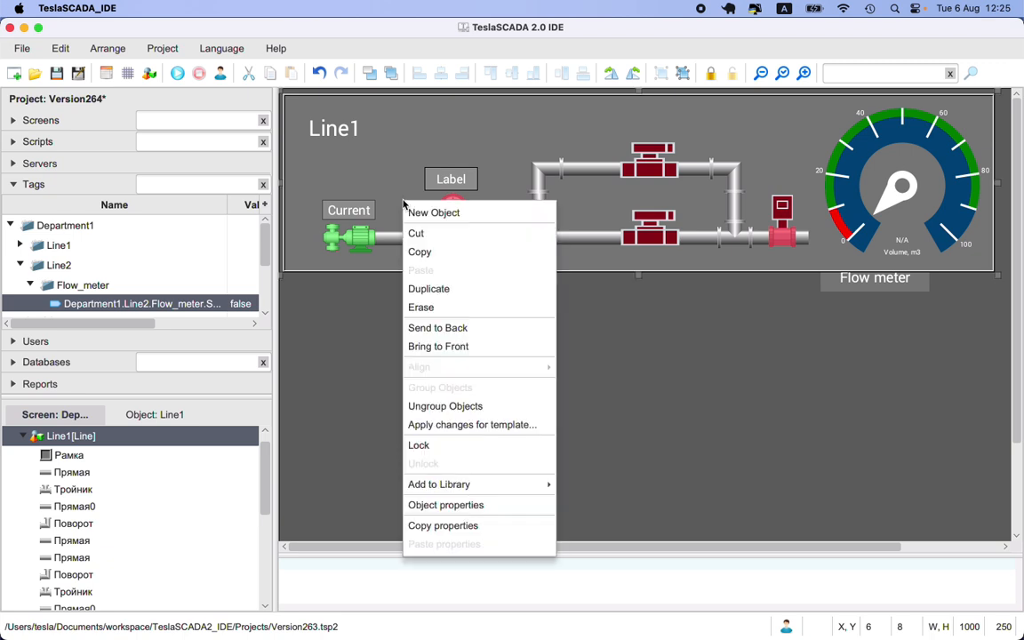
left_click(446, 290)
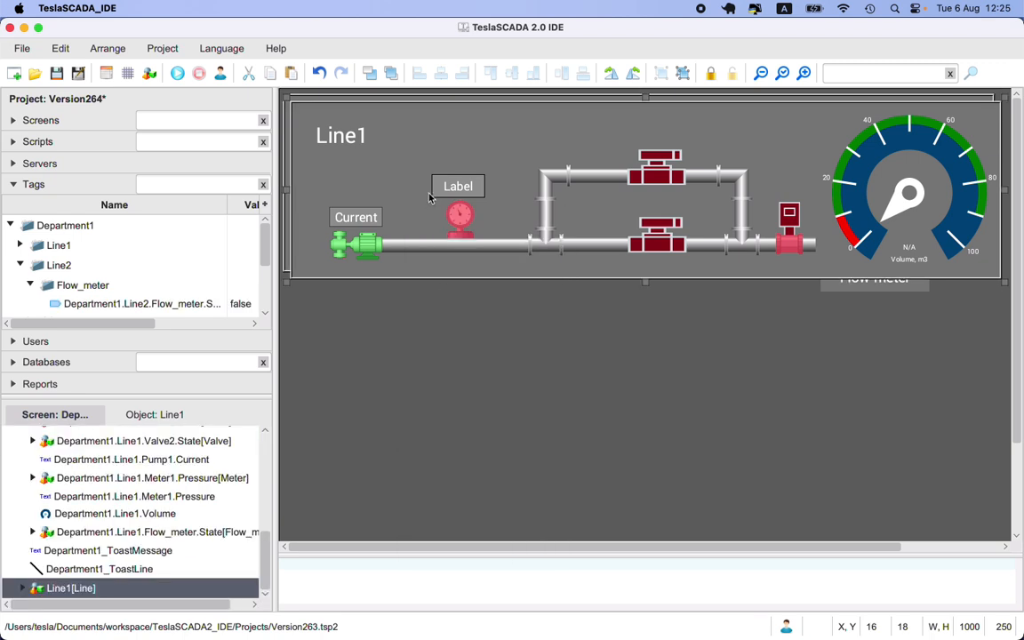
left_click_drag(425, 192, 415, 370)
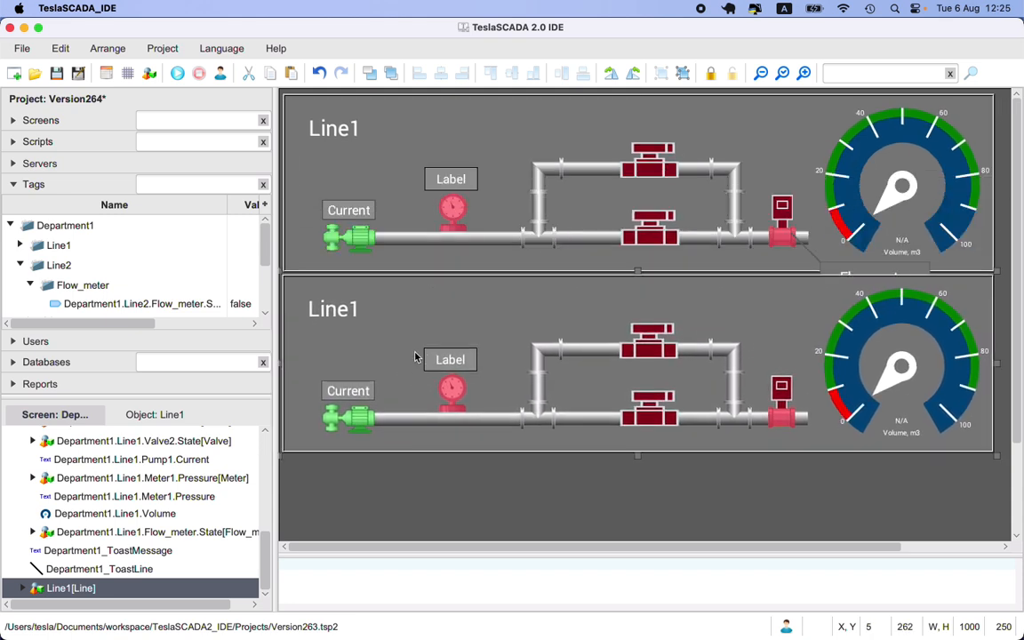
Rename the duplicated line object as Line2 without applying the change to all Line objects
double_click(413, 355)
left_click(580, 152)
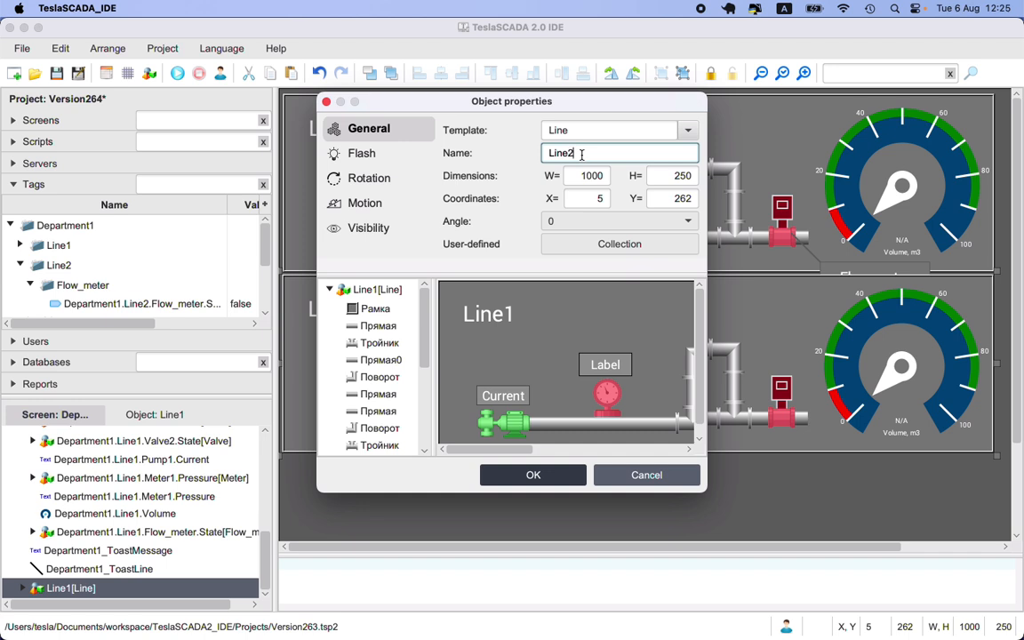
left_click(564, 474)
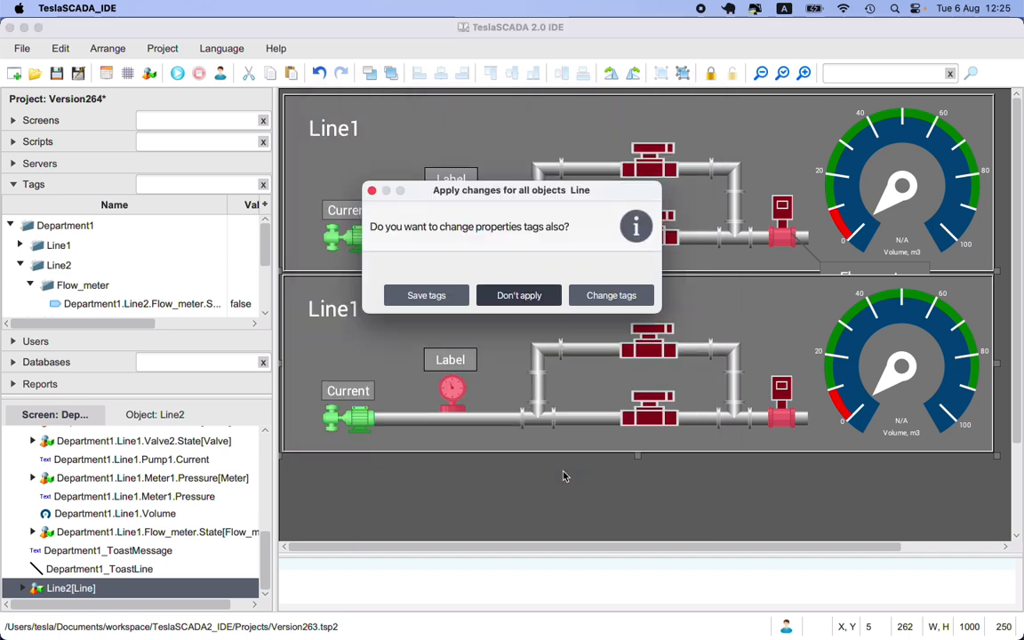
left_click(521, 296)
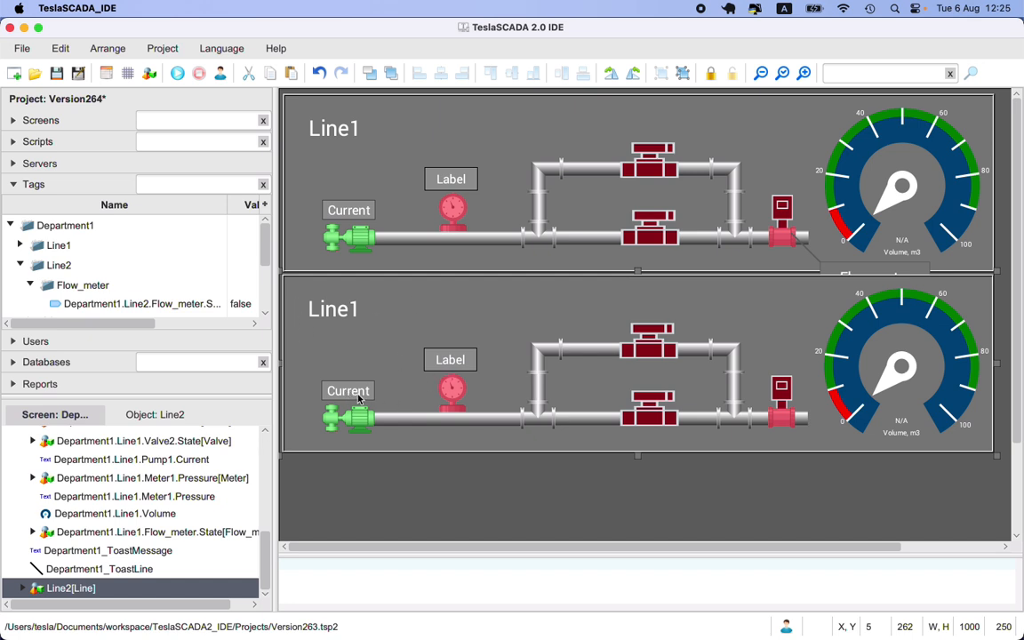
Try to change the title text inside the lower line object to Line2
double_click(401, 343)
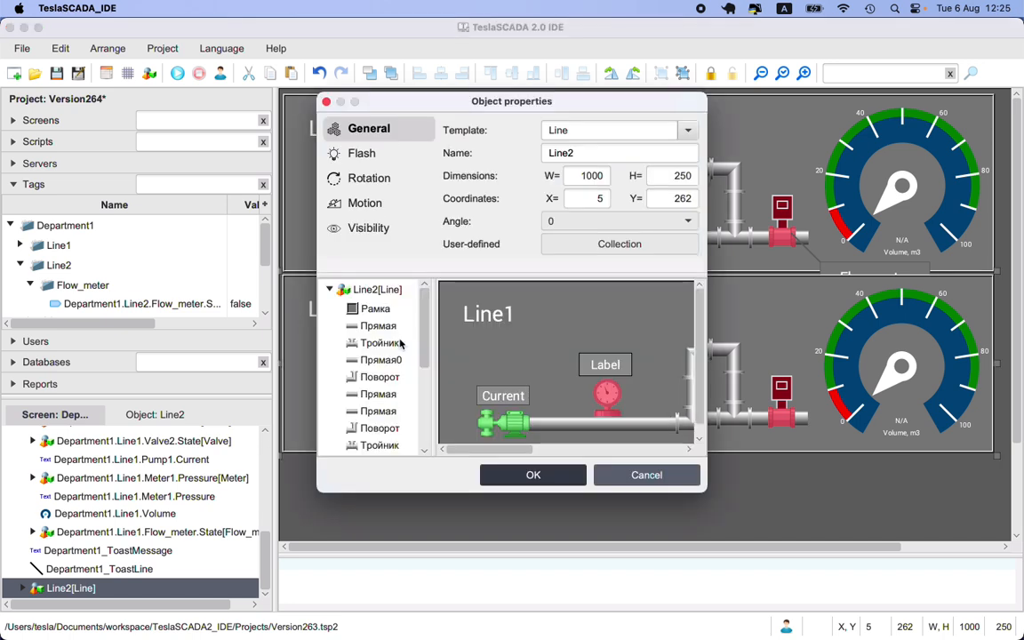
scroll(379, 373, "down", 5)
scroll(379, 353, "up", 3)
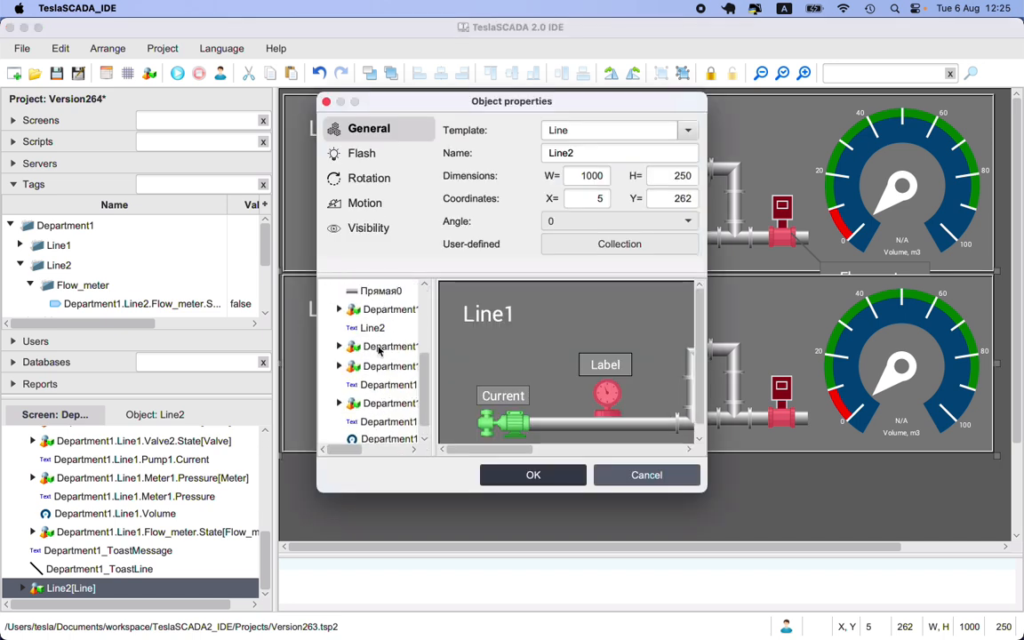
left_click(379, 430)
double_click(380, 430)
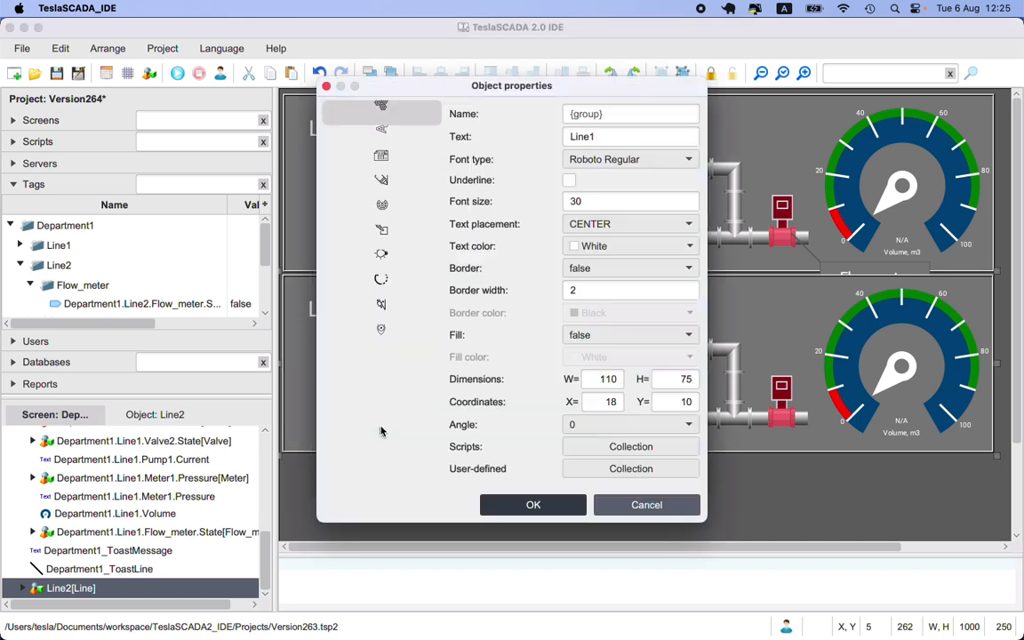
left_click(597, 138)
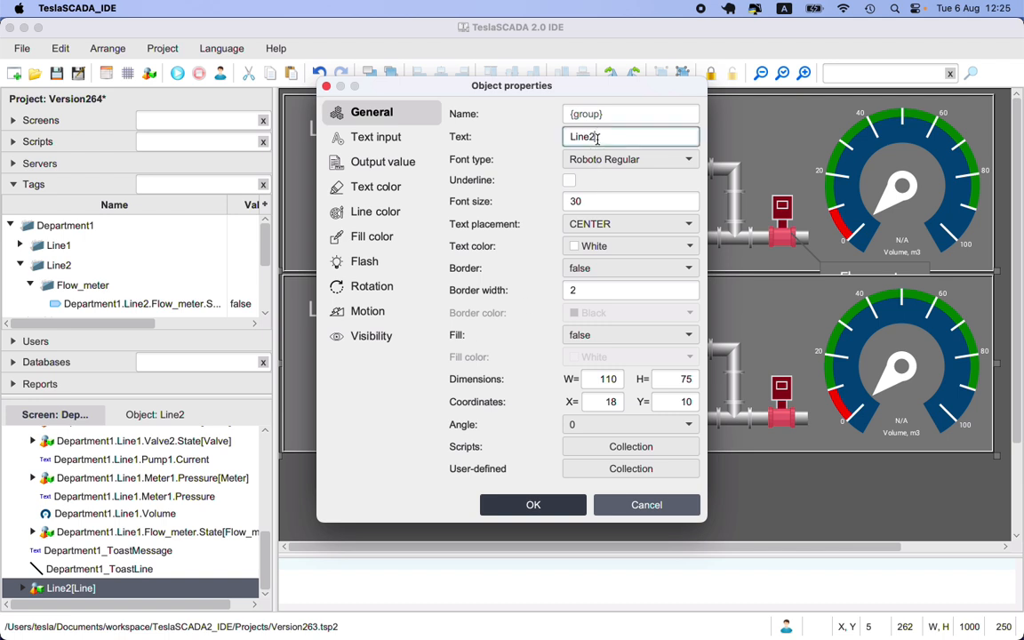
left_click(547, 508)
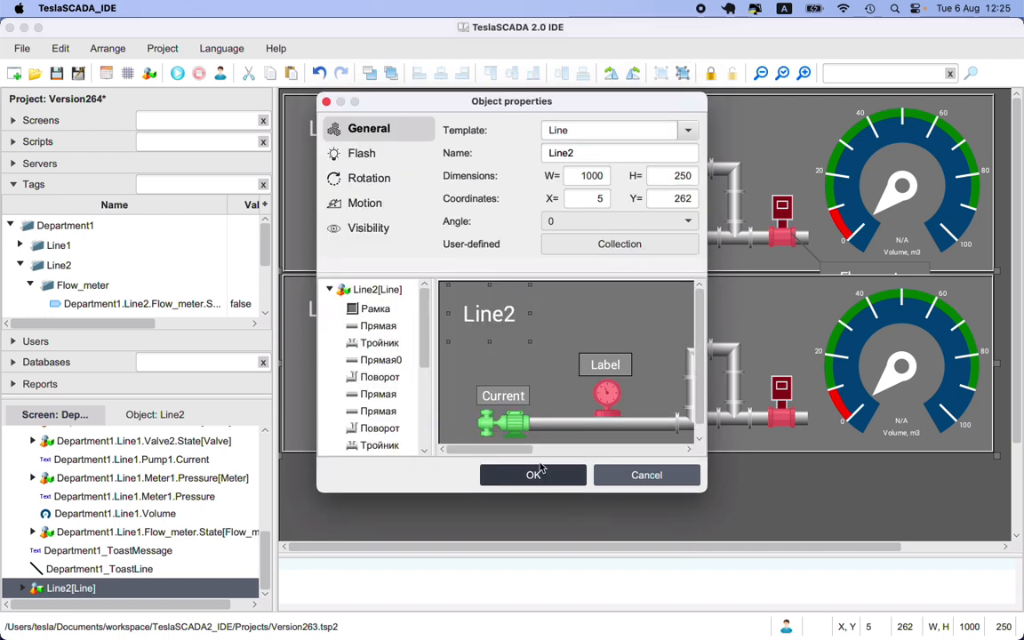
left_click(522, 399)
left_click(555, 475)
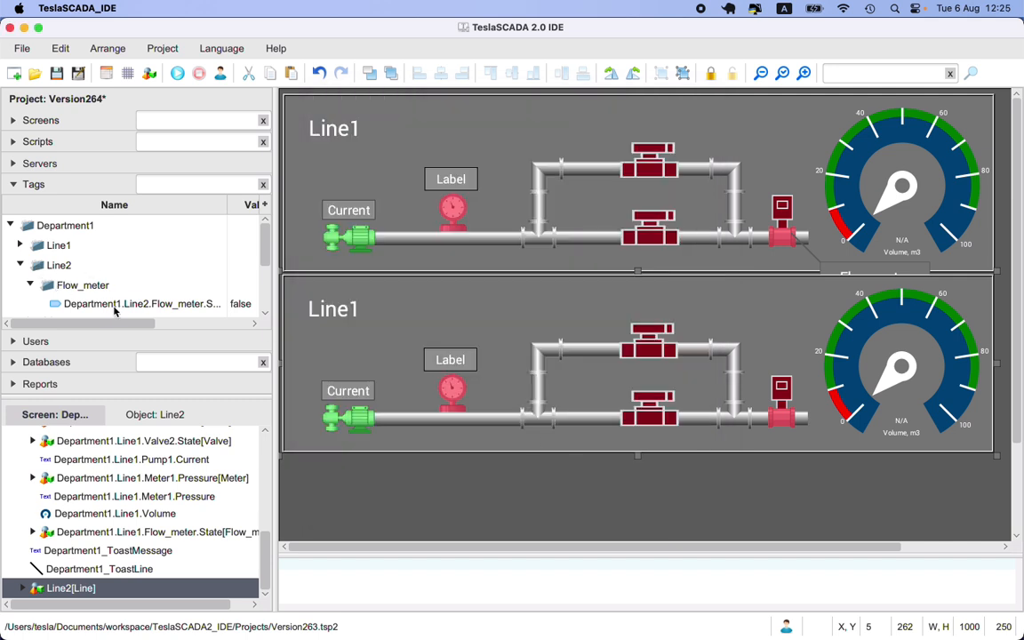
Open the visibility settings of the first flow meter image inside the Line2 object
left_click(177, 304)
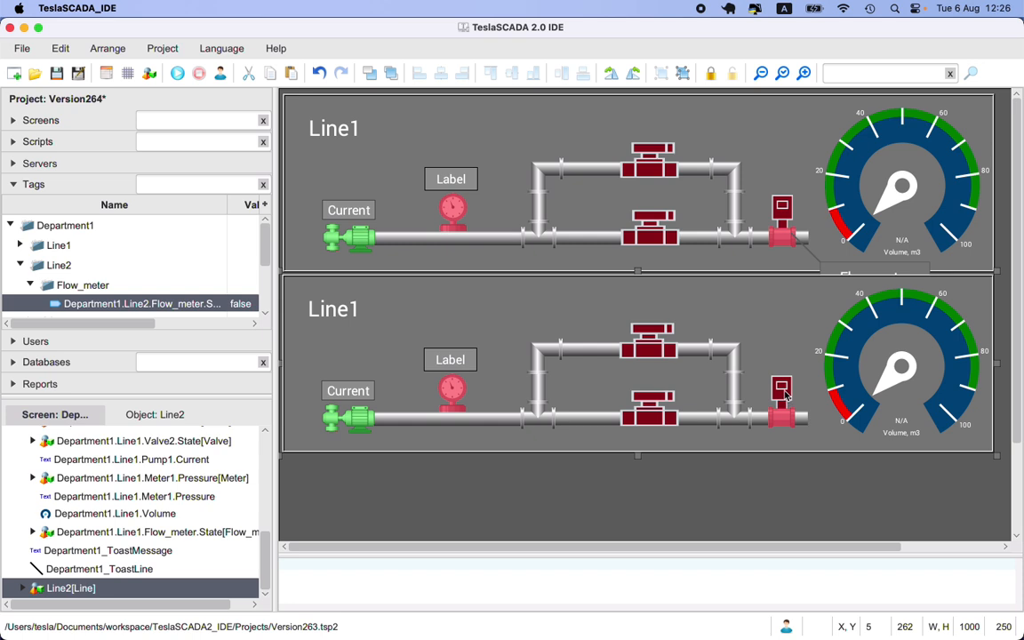
double_click(706, 351)
scroll(358, 378, "down", 1)
scroll(537, 435, "right", 5)
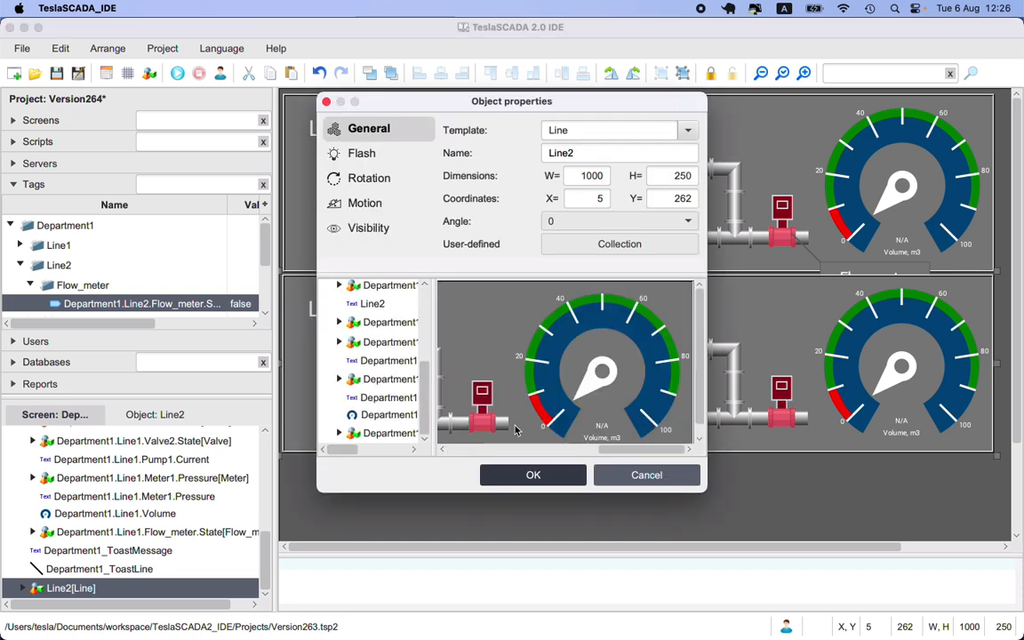
double_click(480, 423)
double_click(379, 309)
left_click(371, 258)
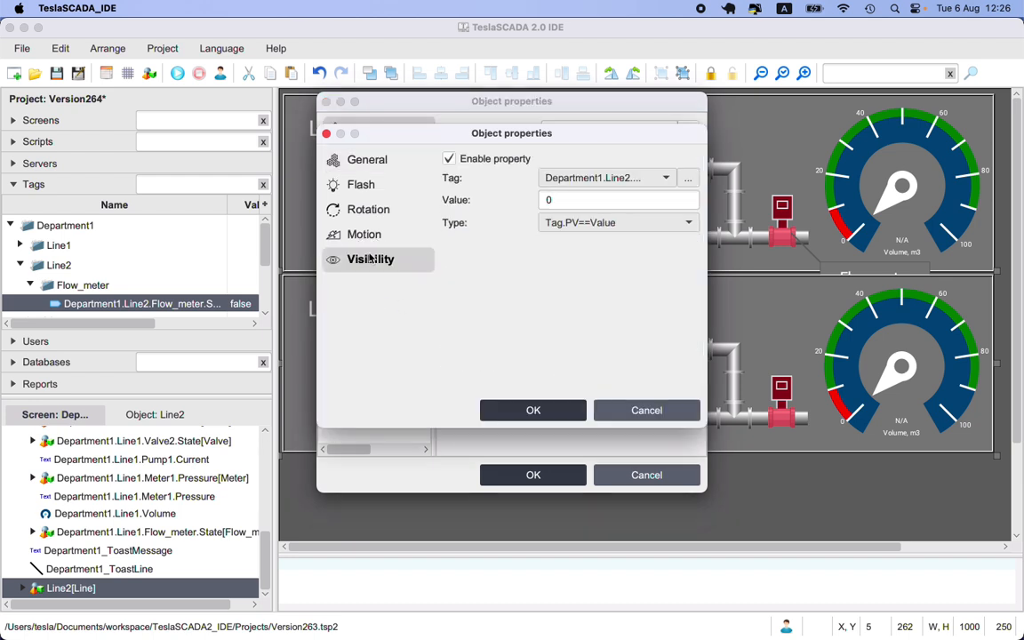
Examine the flow meter image's visibility tag and its name placeholder, and close the object properties without changes
left_click(665, 179)
left_click(665, 249)
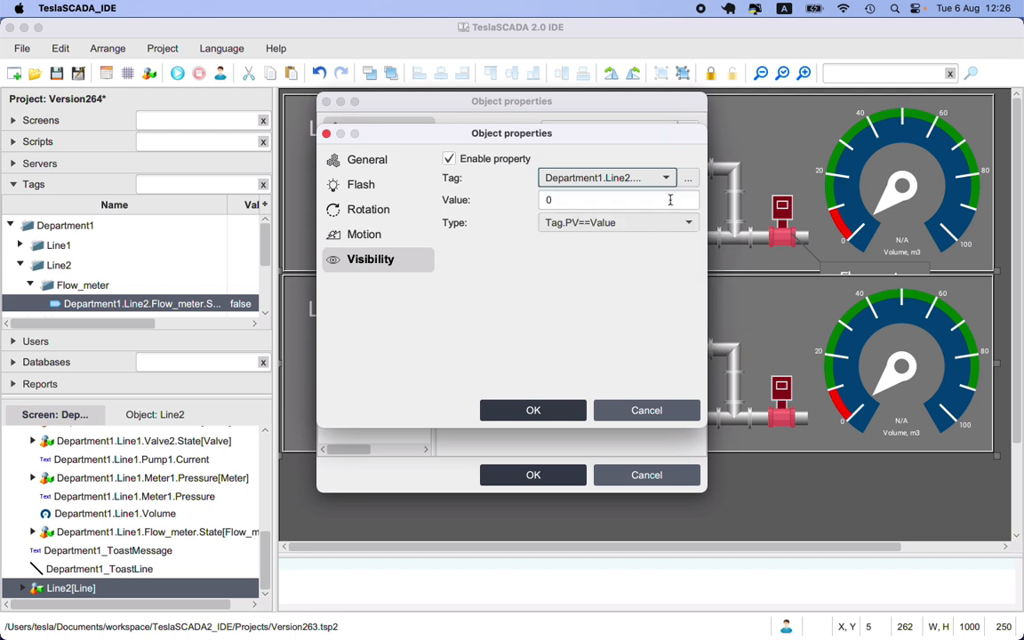
left_click(687, 179)
left_click(448, 391)
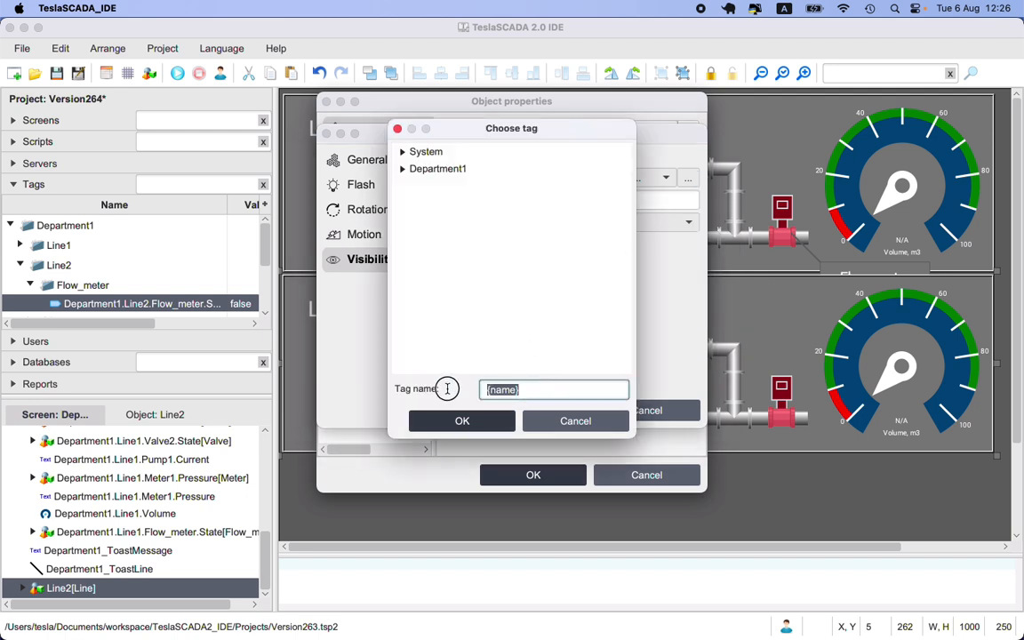
left_click(551, 421)
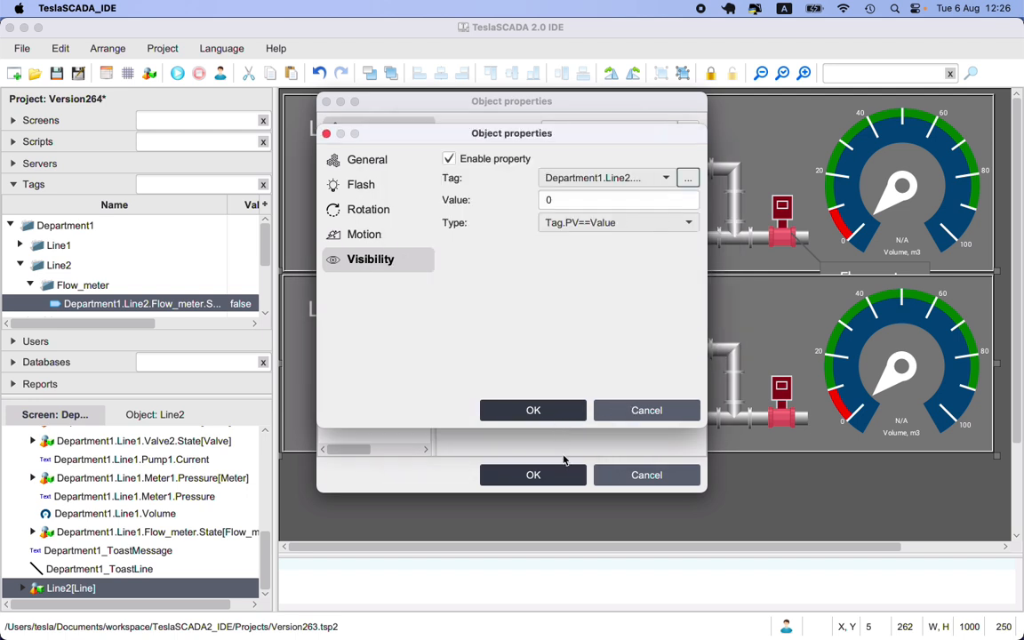
left_click(646, 412)
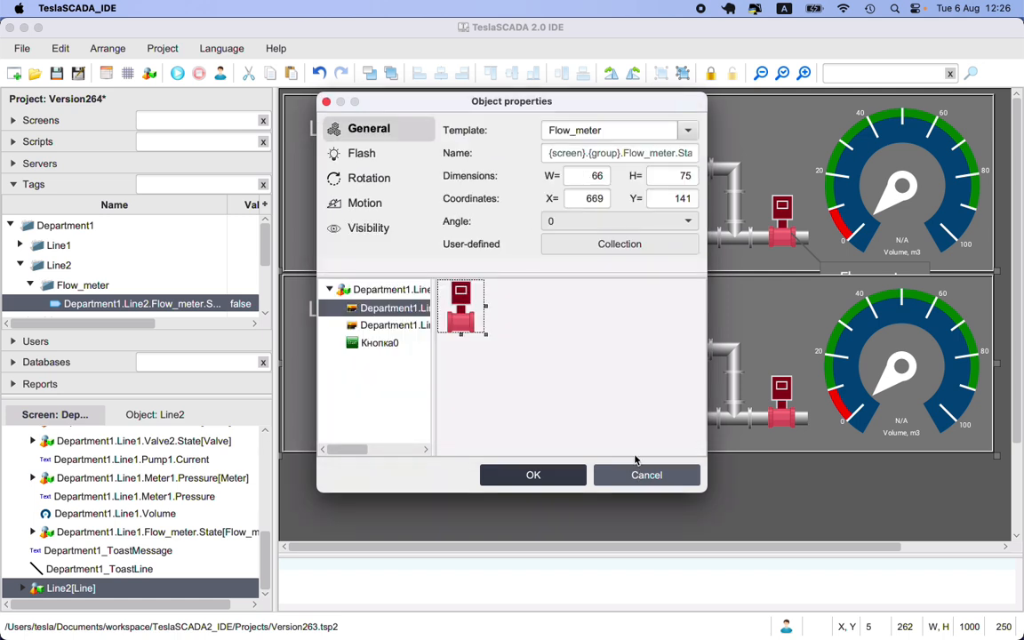
left_click(631, 477)
left_click(630, 477)
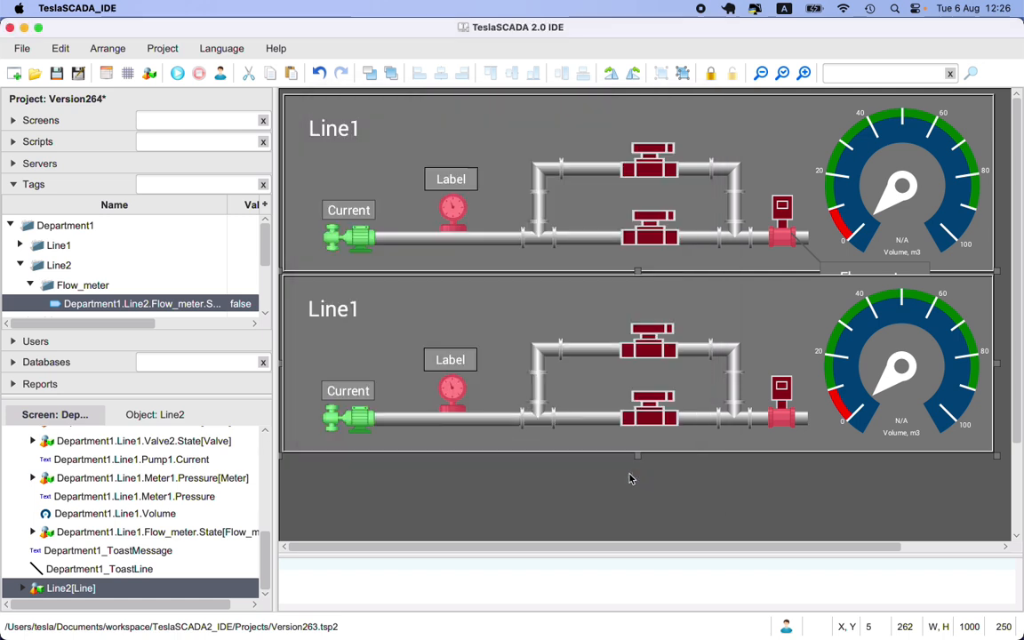
Set the State tag of the Line2 flow meter to true in a test run of the project, and stop the run
left_click(177, 73)
double_click(232, 306)
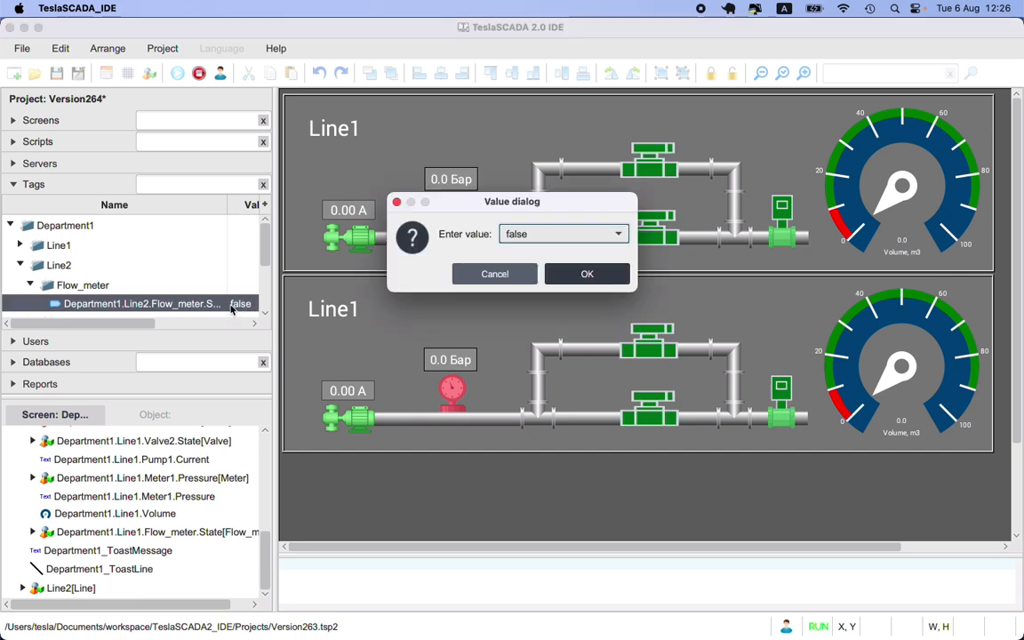
left_click(533, 235)
left_click(524, 269)
left_click(580, 277)
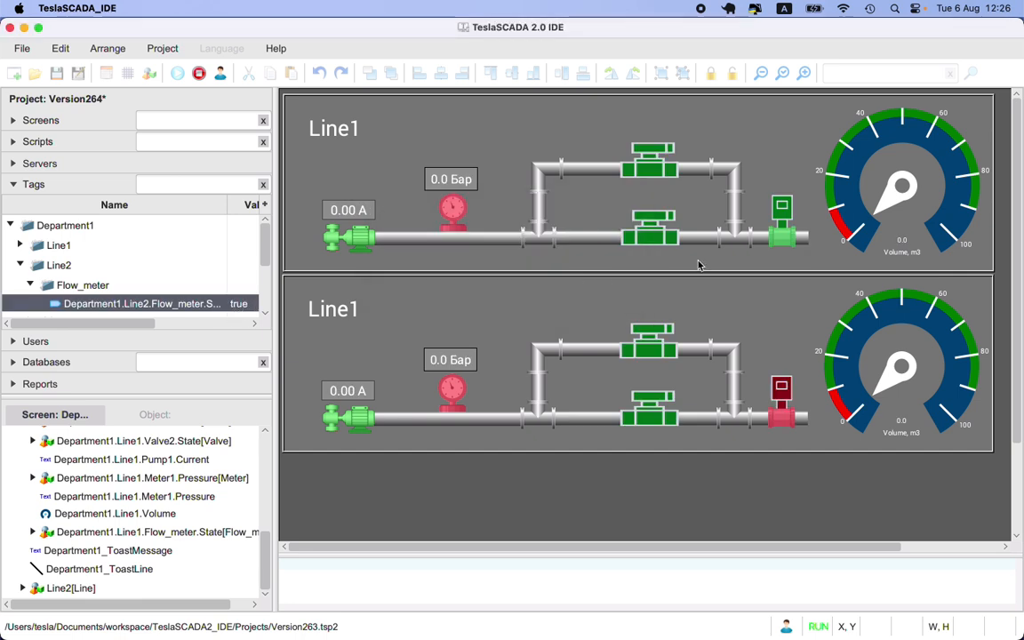
left_click(199, 74)
Change the title text inside the lower line object to Line2, without applying the change to the other Line objects
double_click(398, 329)
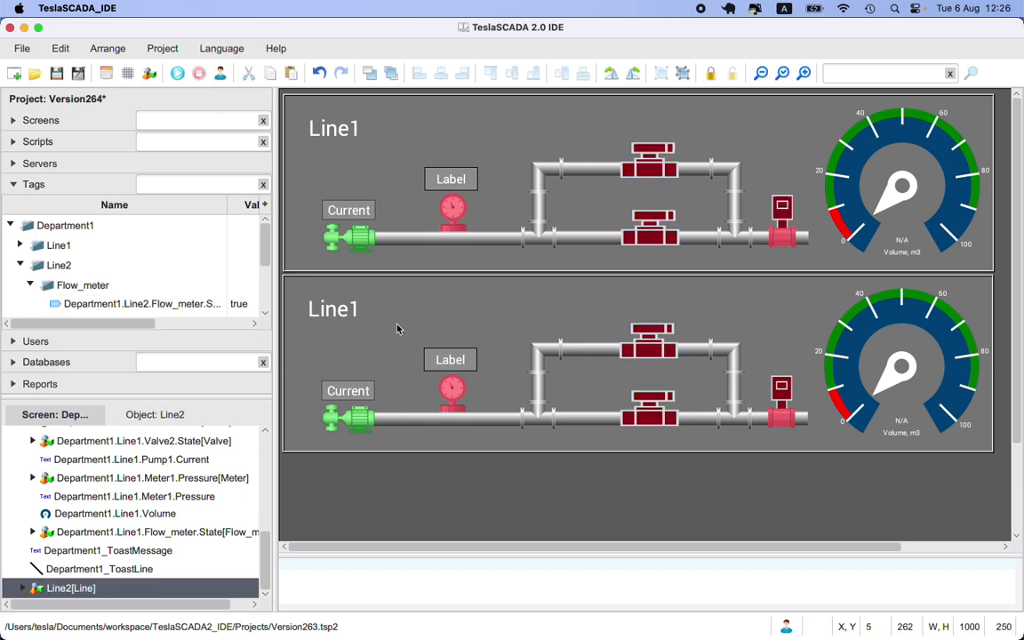
scroll(387, 342, "down", 5)
scroll(392, 349, "up", 2)
left_click(375, 336)
double_click(375, 341)
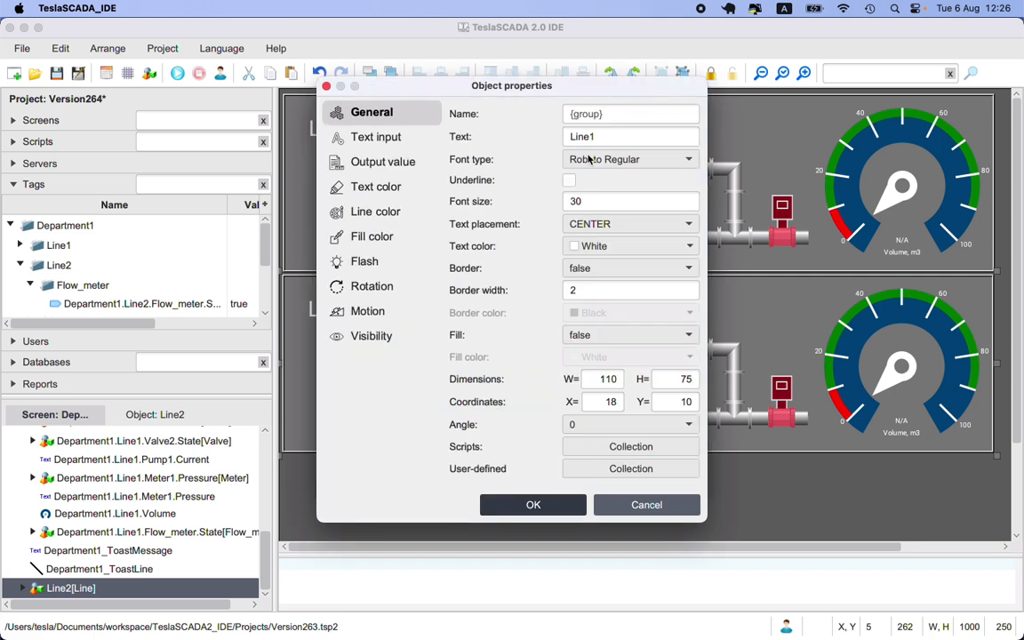
left_click(627, 135)
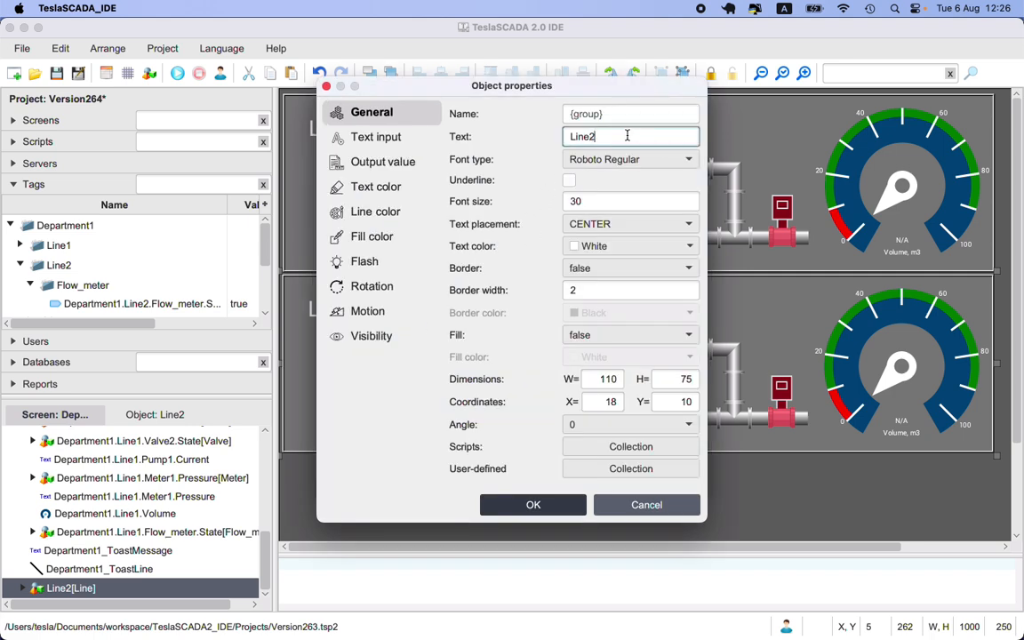
left_click(534, 504)
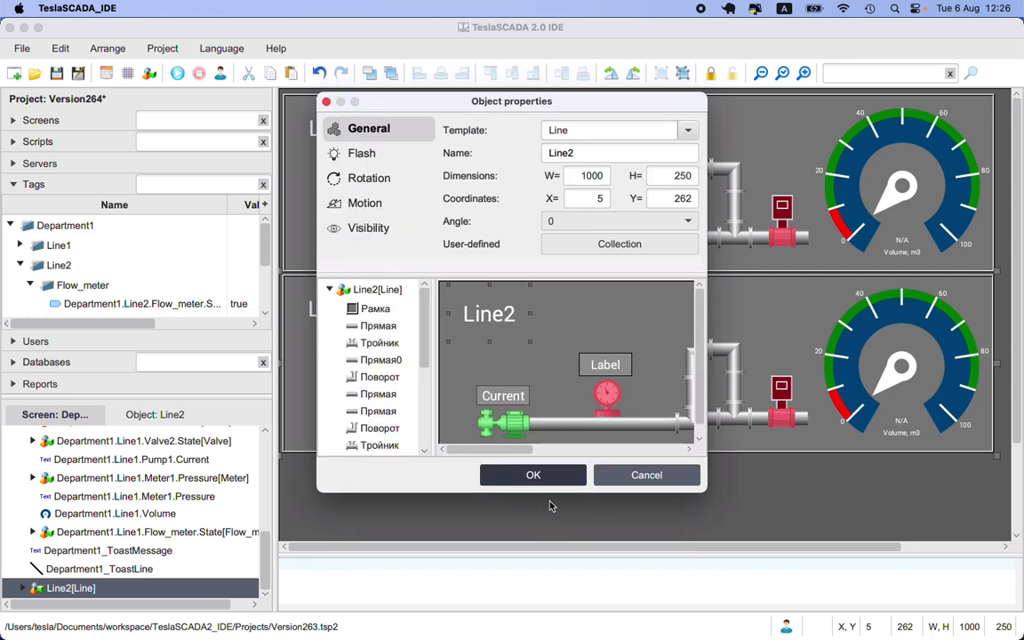
left_click(551, 483)
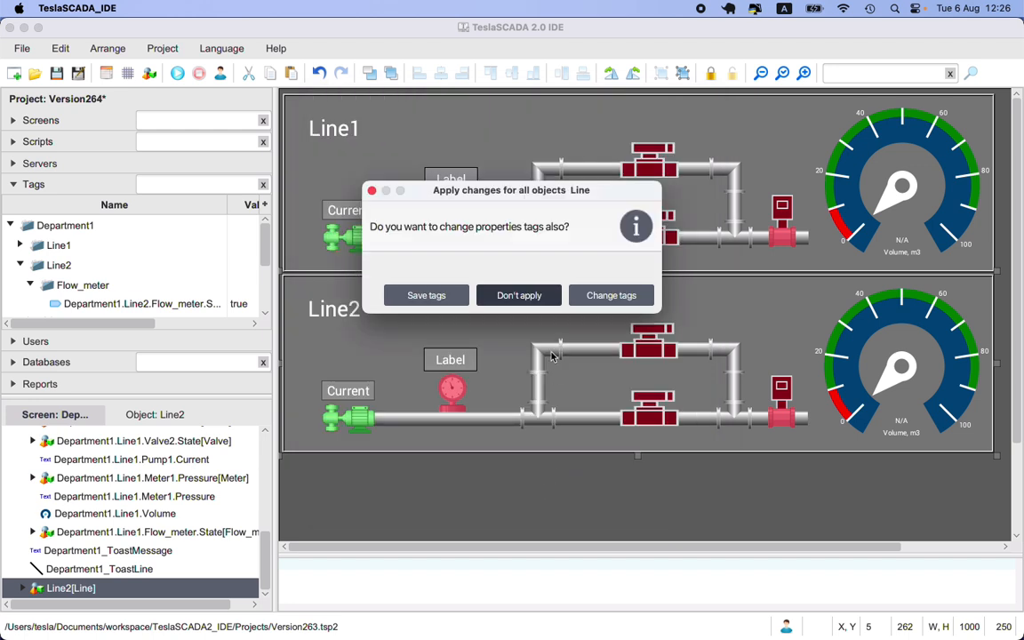
left_click(522, 300)
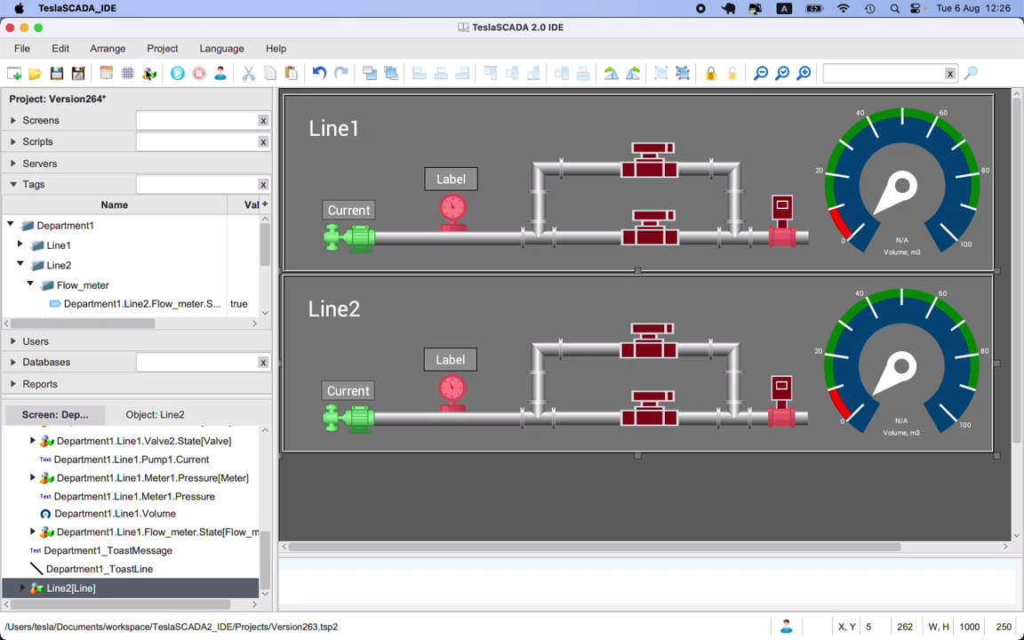
Browse the Analog meters collection of graphical objects and close the library without adding anything
left_click(148, 74)
scroll(266, 222, "down", 5)
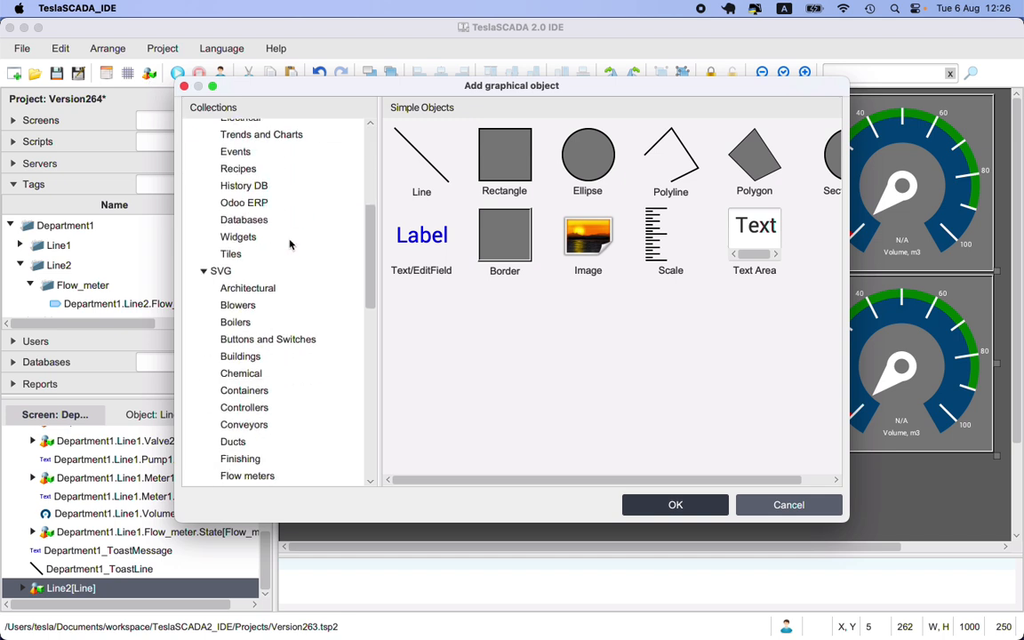
scroll(289, 244, "up", 2)
scroll(289, 243, "up", 2)
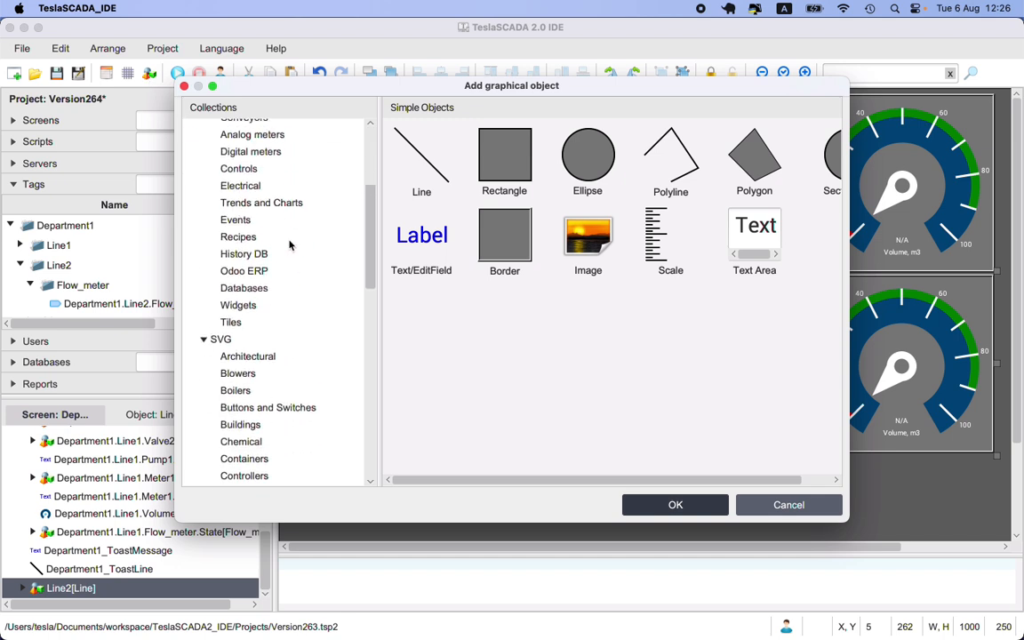
left_click(258, 175)
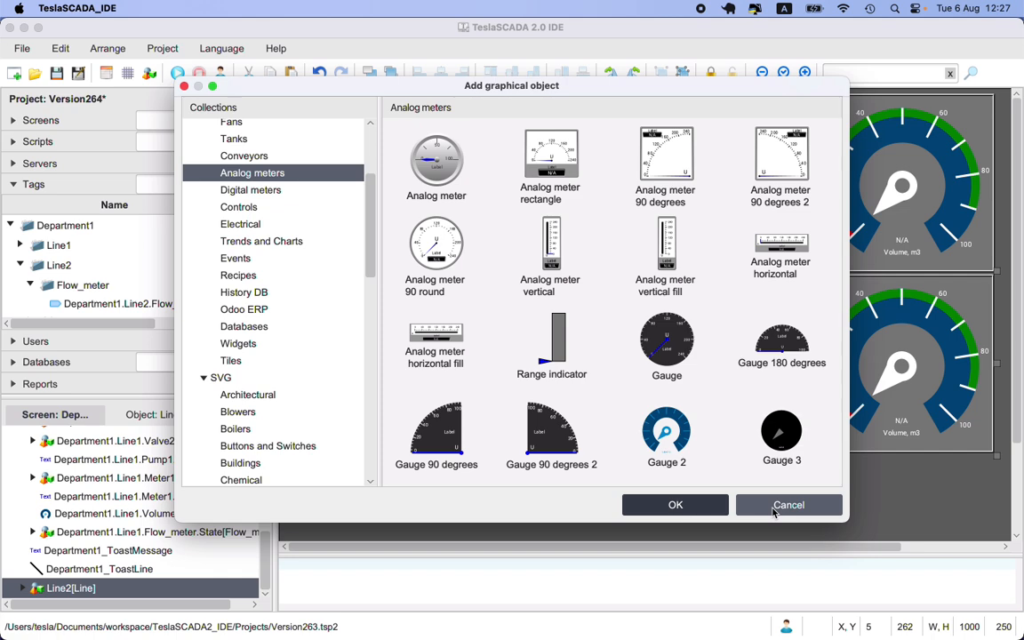
left_click(773, 510)
Examine the value settings and colour ranges of the Volume gauge inside the Line1 object, and close its properties without changes
double_click(846, 159)
scroll(408, 343, "down", 1)
left_click_drag(520, 451, 691, 455)
double_click(634, 318)
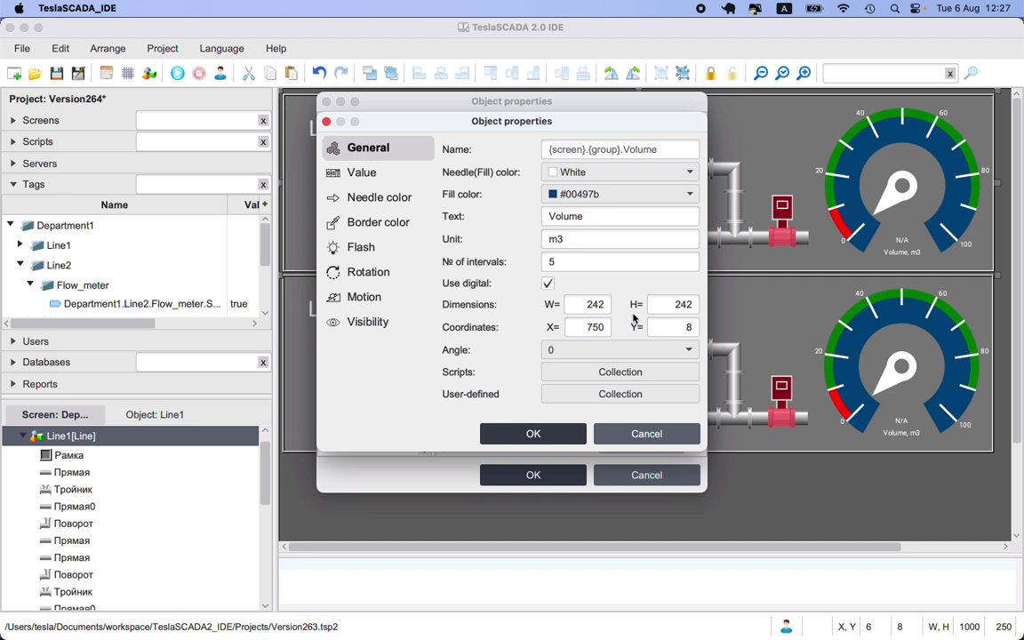
left_click(361, 172)
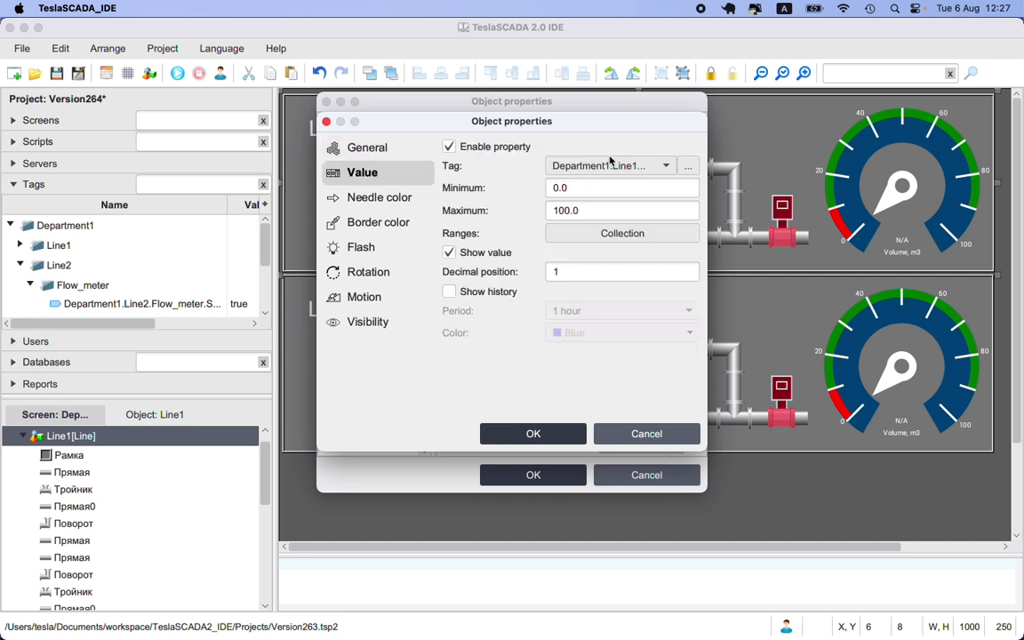
left_click(624, 236)
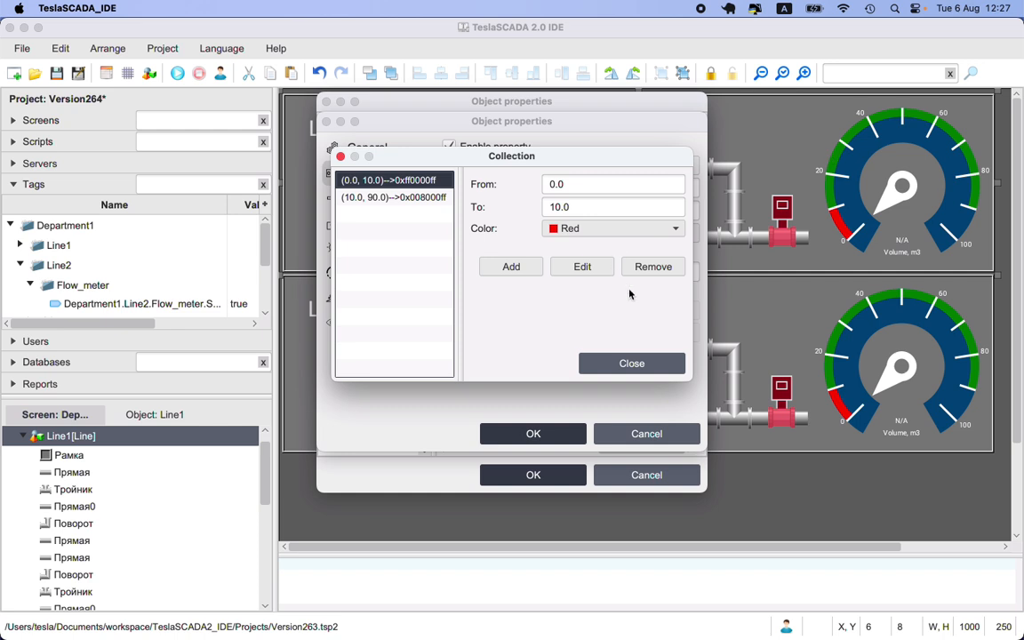
left_click(636, 367)
left_click(608, 477)
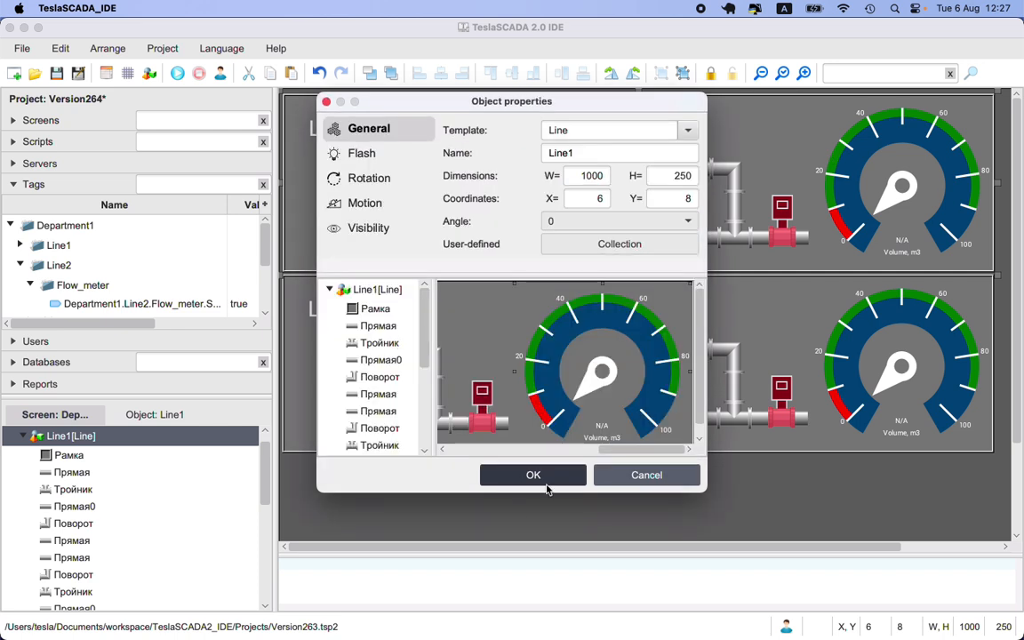
left_click(619, 473)
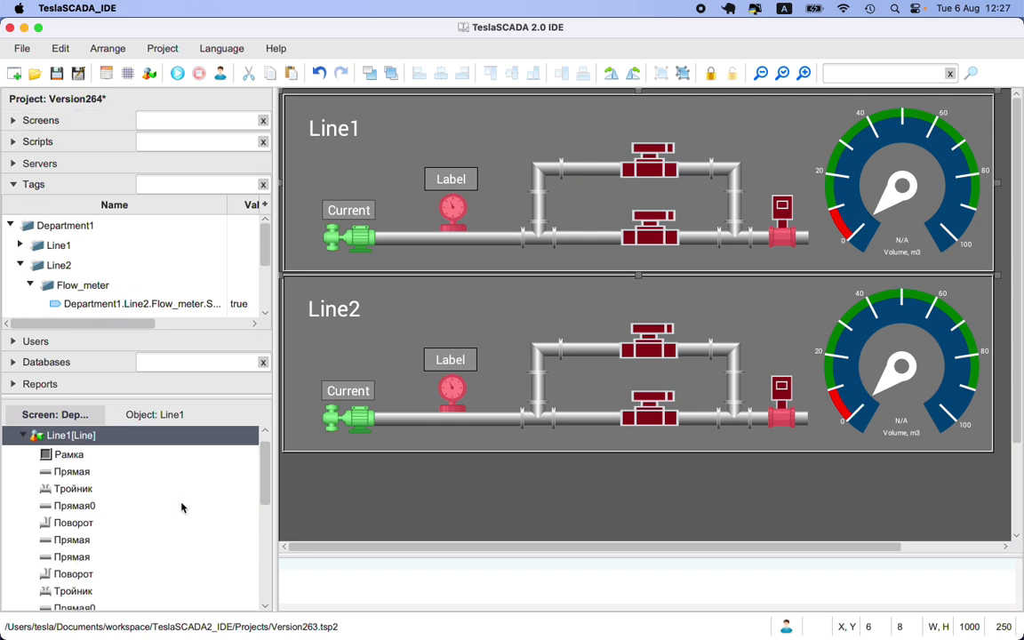
Look through the screen's object tree and collapse the Line1 object
scroll(180, 502, "down", 15)
scroll(69, 542, "up", 15)
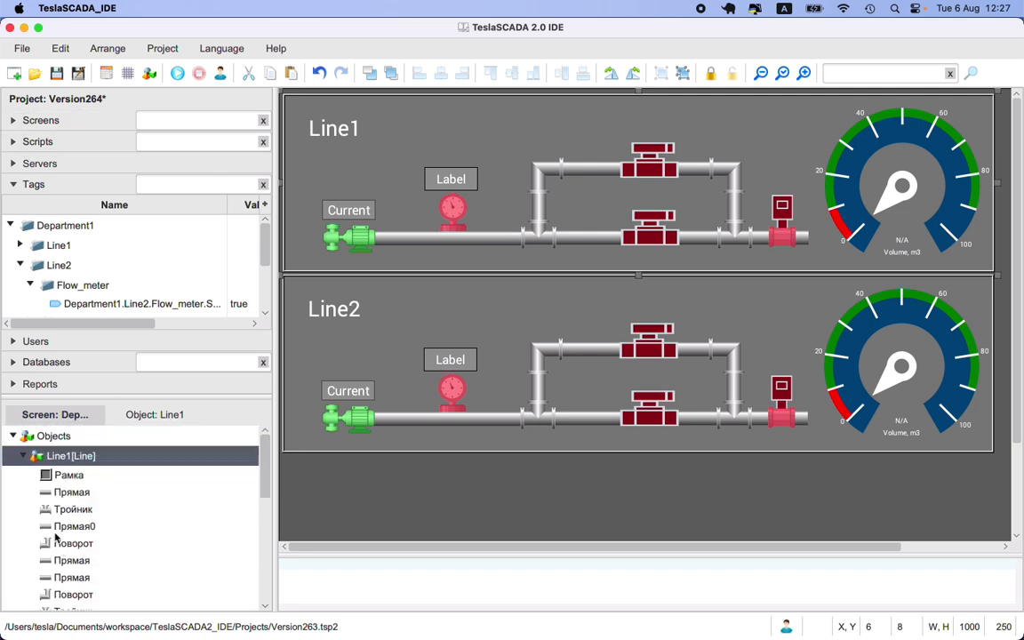
left_click(24, 455)
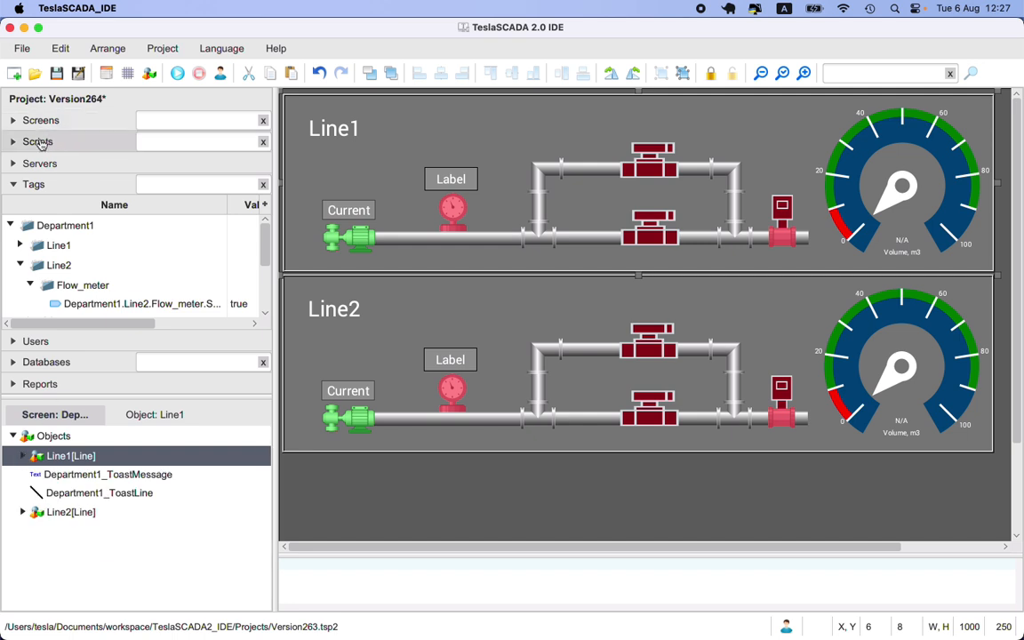
Open the ToastON script from the Toast script group
left_click(37, 141)
left_click(10, 182)
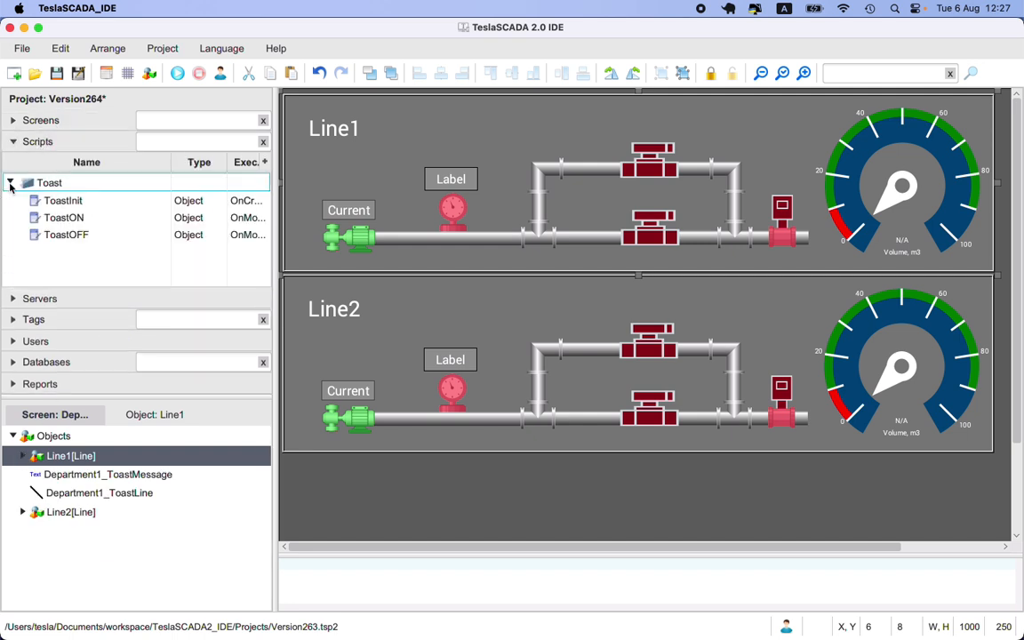
double_click(78, 218)
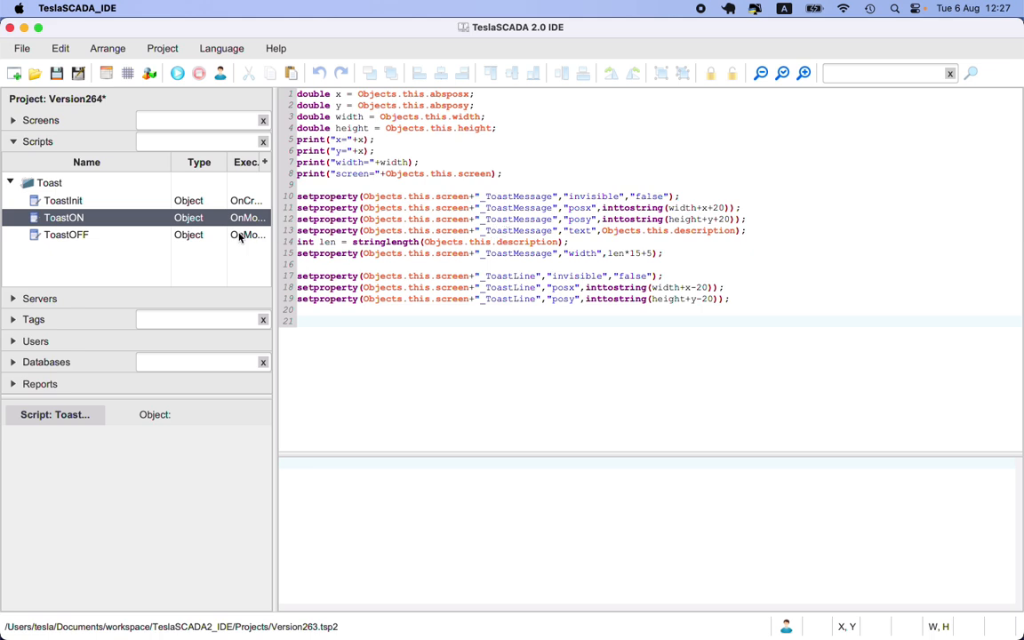
Examine the script type and execution event in the ToastON script's properties, and close them without changes
right_click(179, 218)
mouse_move(234, 354)
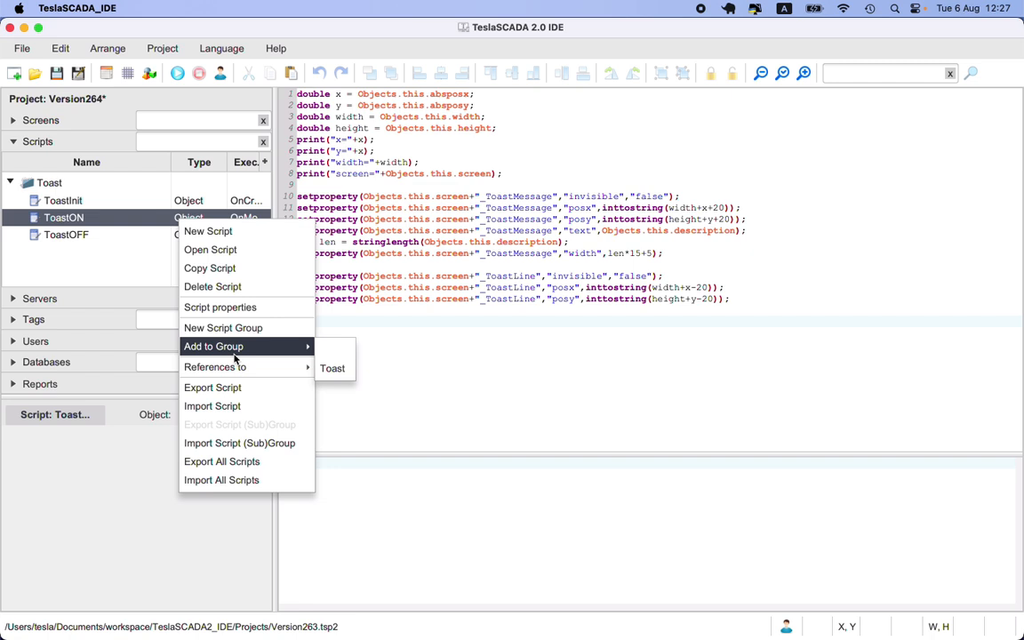
left_click(218, 308)
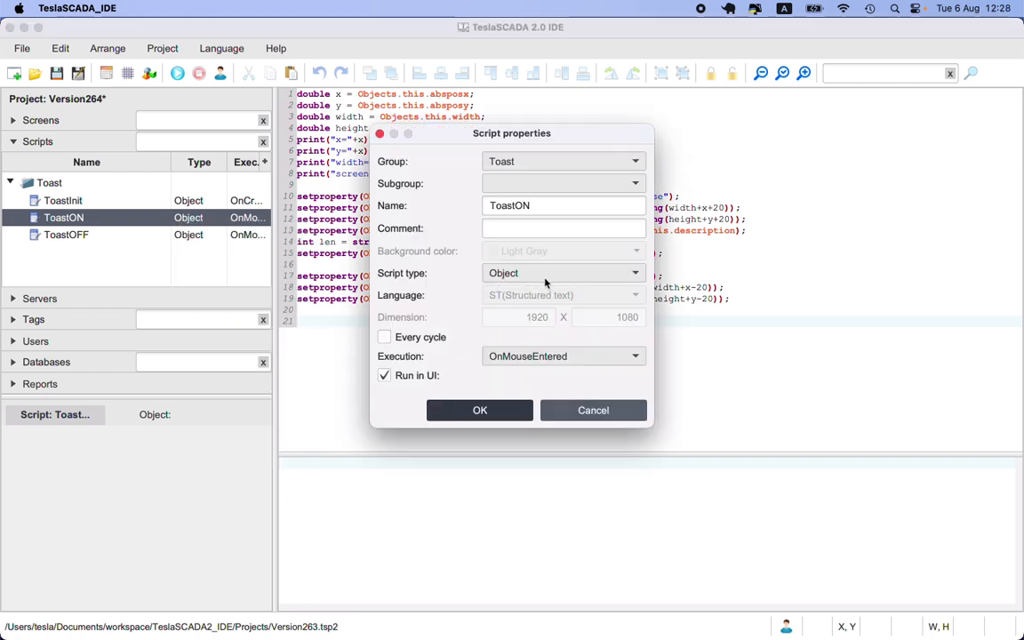
left_click(534, 358)
left_click(534, 361)
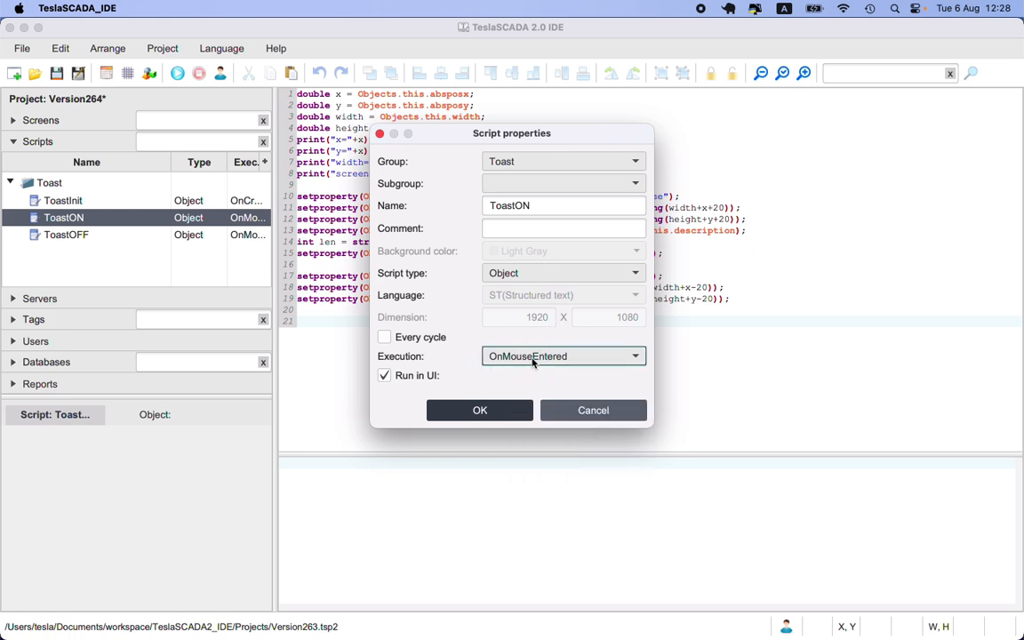
left_click(588, 415)
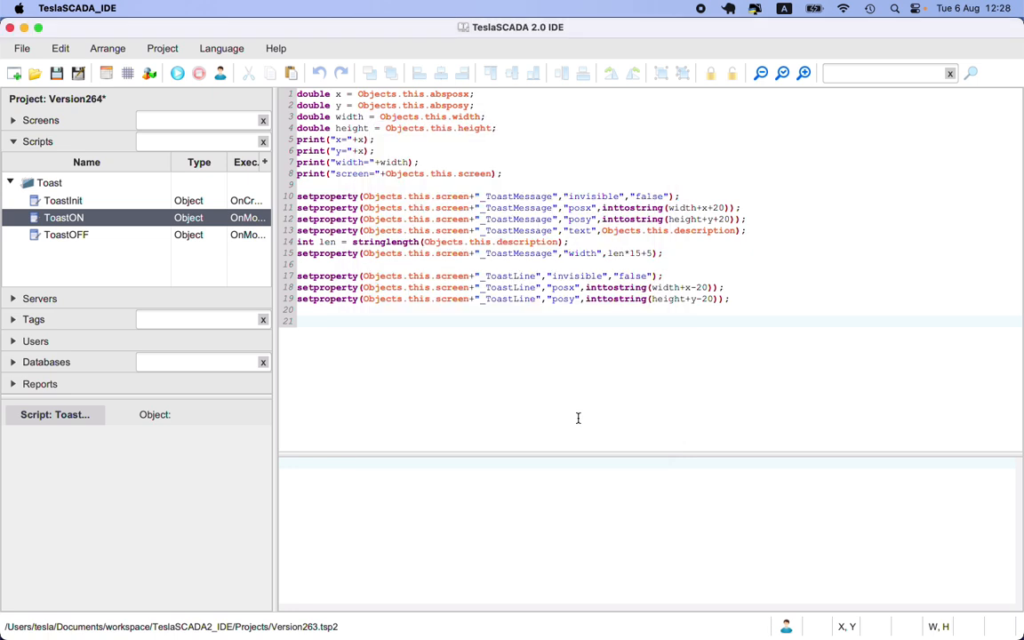
View the Department1 screen with its toast objects, and return to the ToastON script's code
left_click(76, 234)
left_click(72, 220)
left_click(36, 121)
left_click(45, 160)
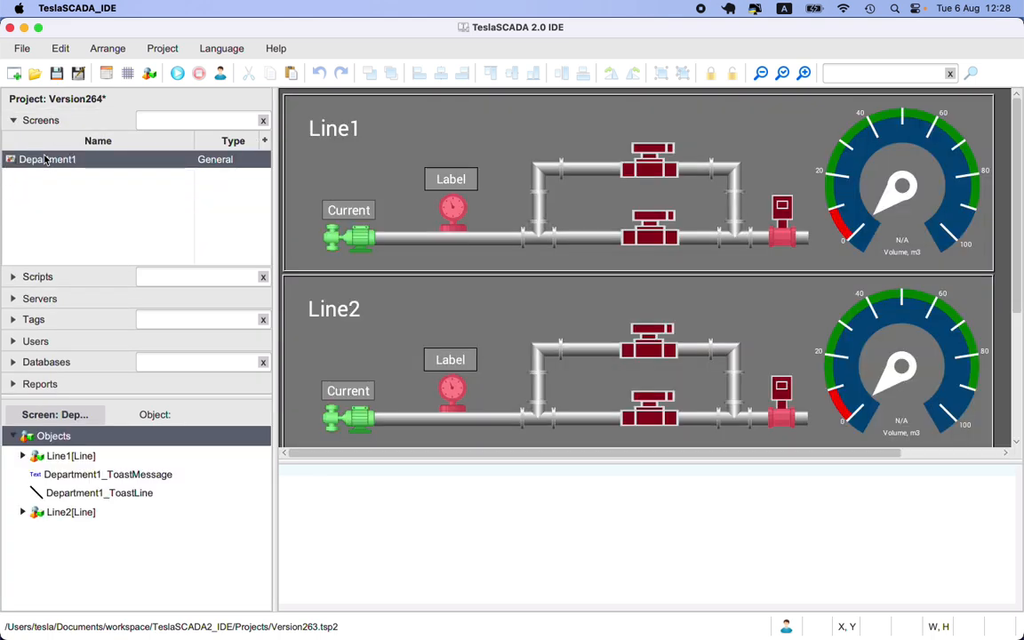
scroll(472, 236, "down", 1)
scroll(473, 235, "up", 1)
left_click(30, 279)
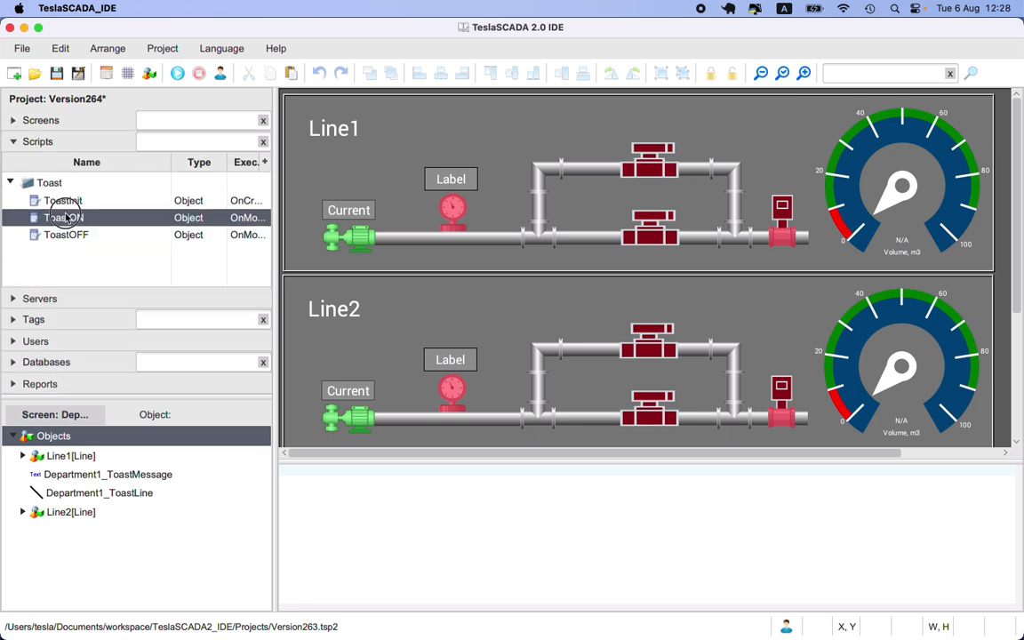
double_click(62, 217)
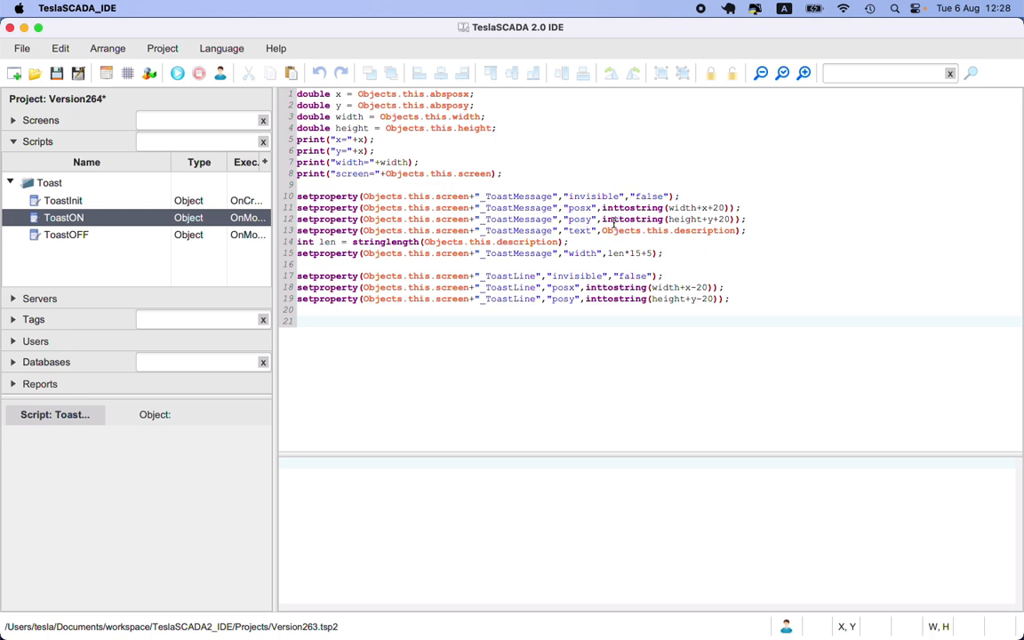
Open the properties of the pump object nested inside Line1 on the Department1 screen
left_click(39, 119)
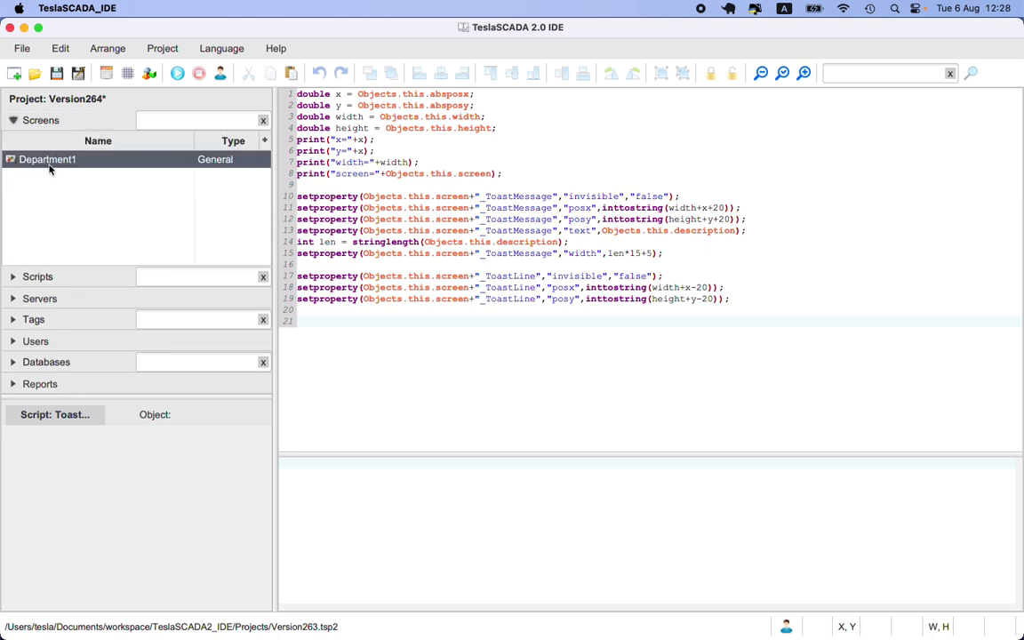
double_click(23, 160)
left_click(355, 240)
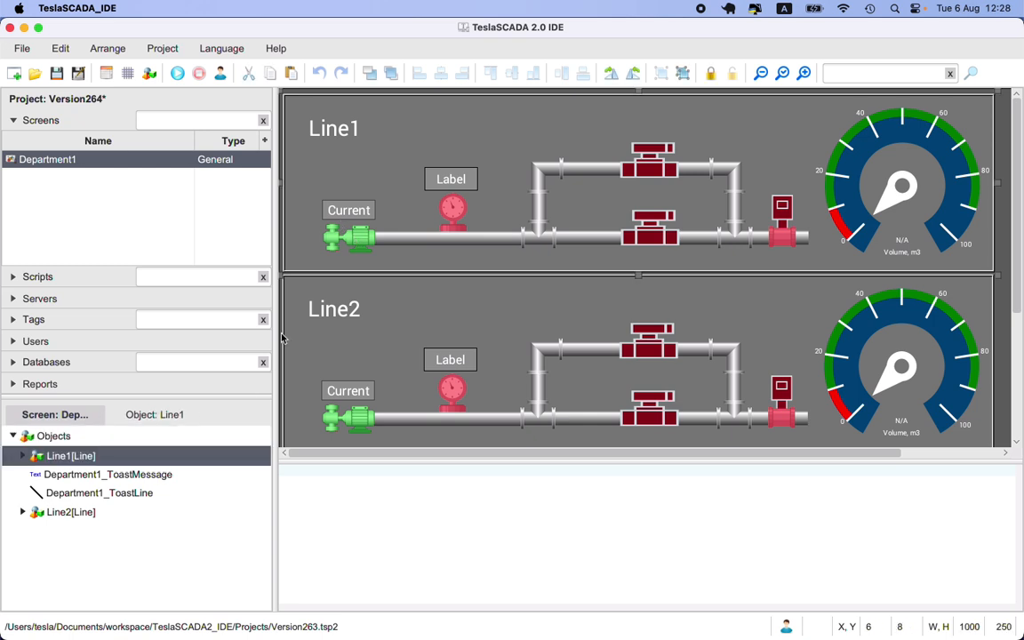
double_click(325, 254)
scroll(373, 365, "down", 3)
scroll(383, 367, "up", 1)
double_click(384, 360)
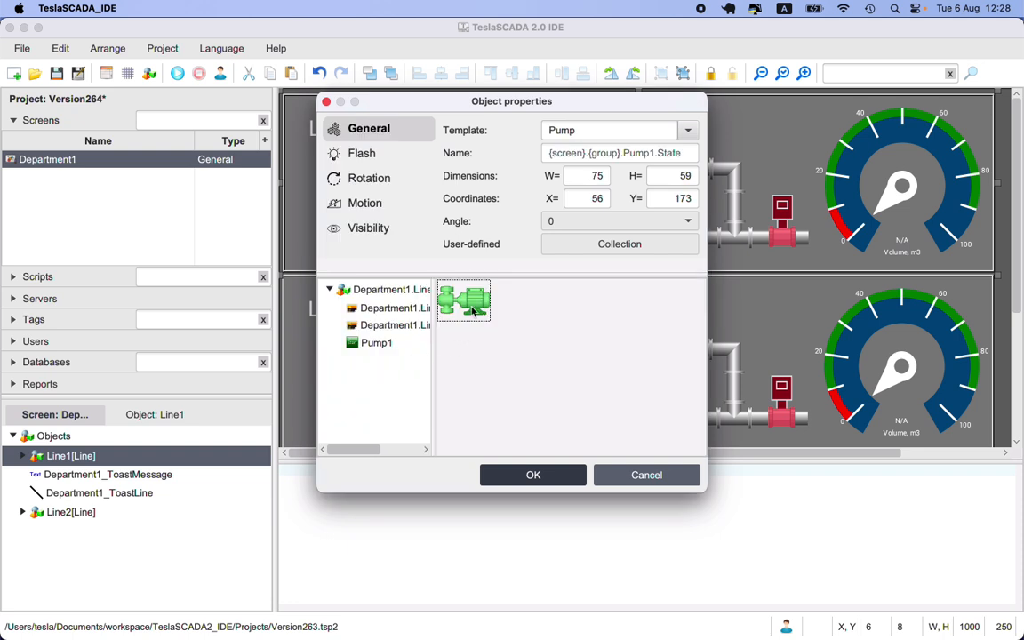
Examine the collection of scripts assigned to the Pump1 element of the nested pump object
left_click(379, 347)
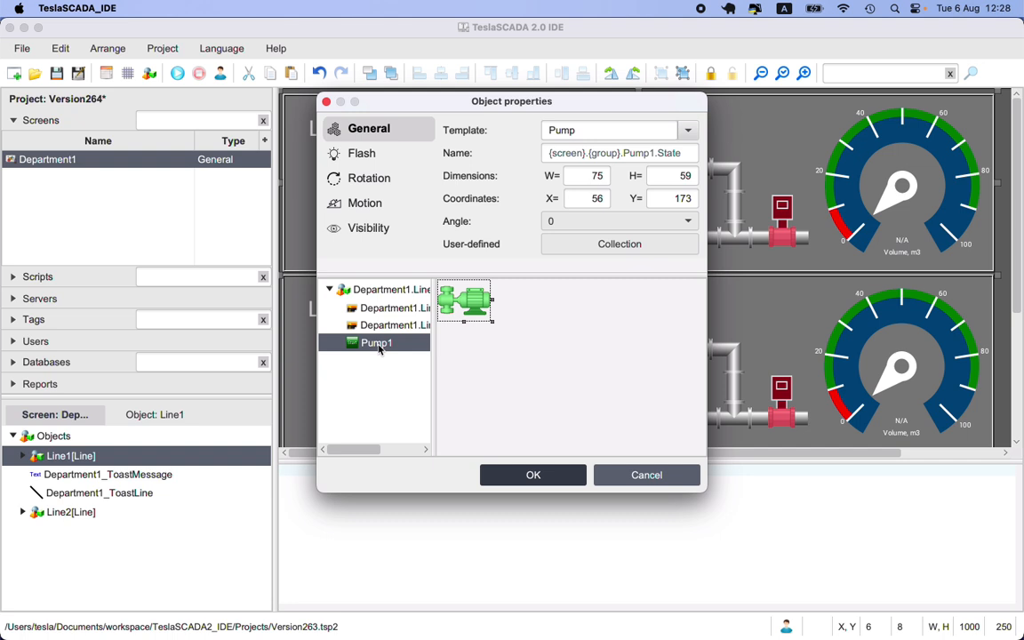
double_click(379, 348)
left_click(616, 413)
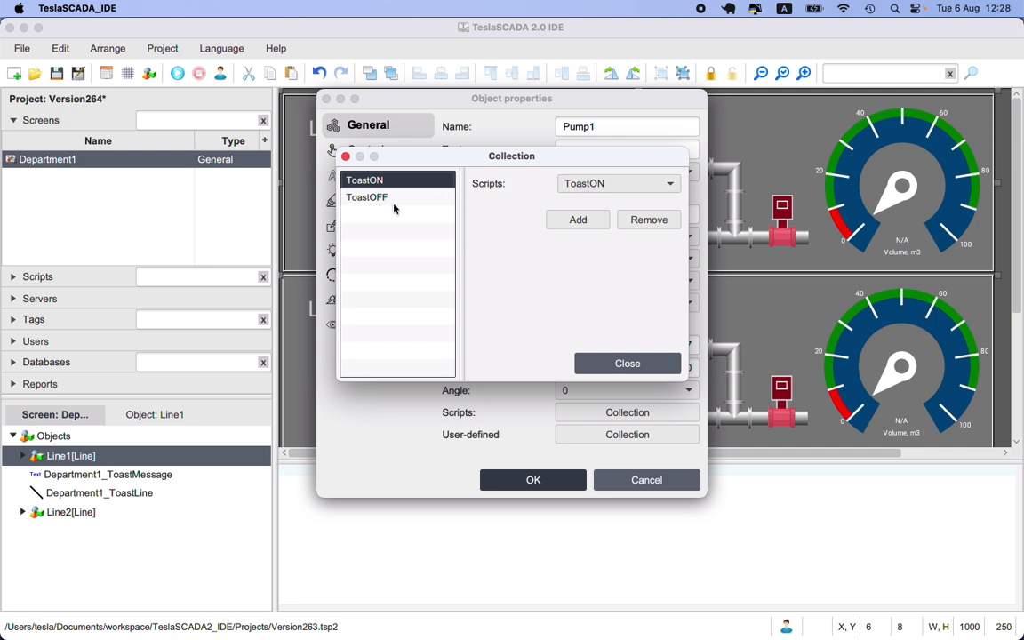
left_click(608, 364)
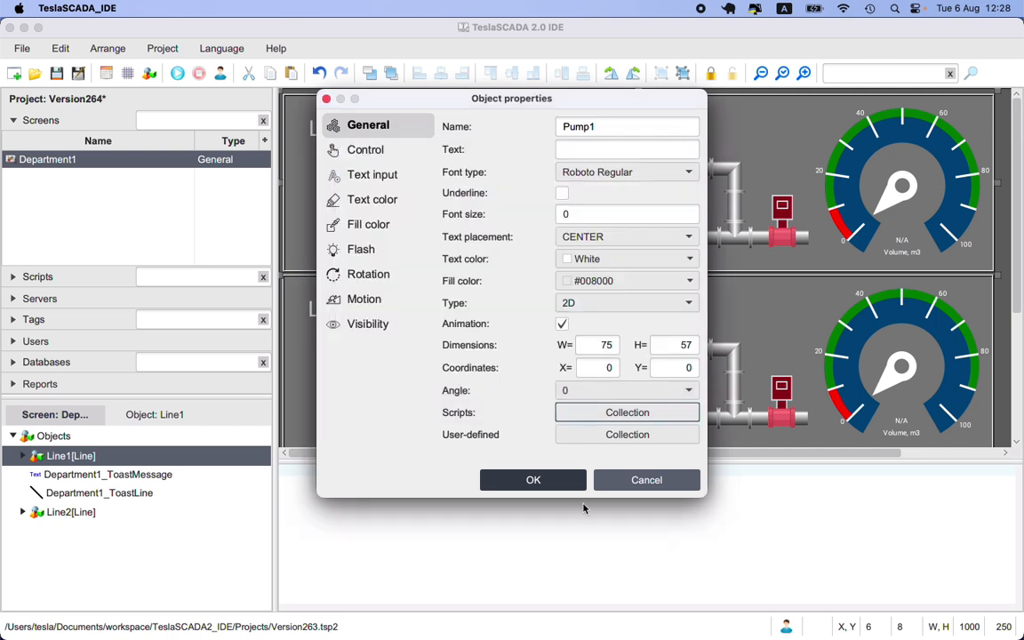
Examine Pump1's user-defined description property, and close the pump's properties without applying changes to the other Pump objects
left_click(611, 434)
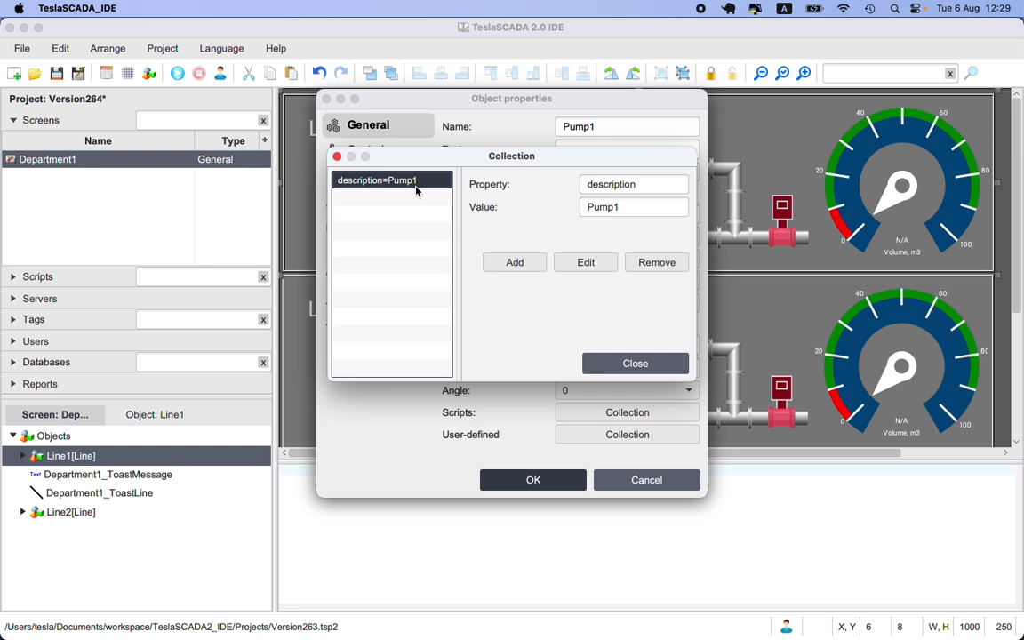
key("Return")
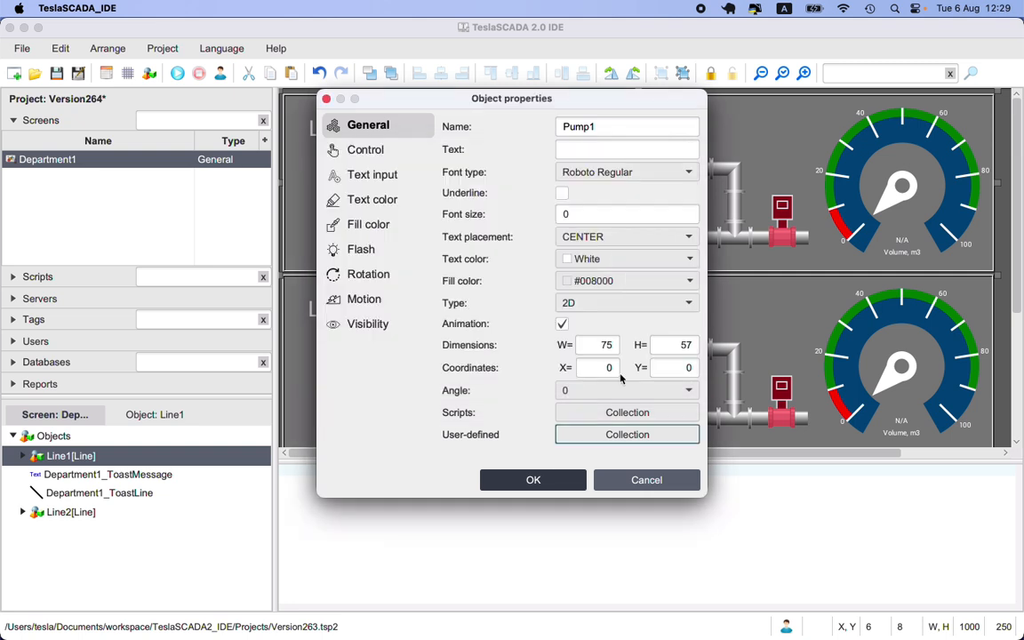
left_click(558, 489)
left_click(551, 476)
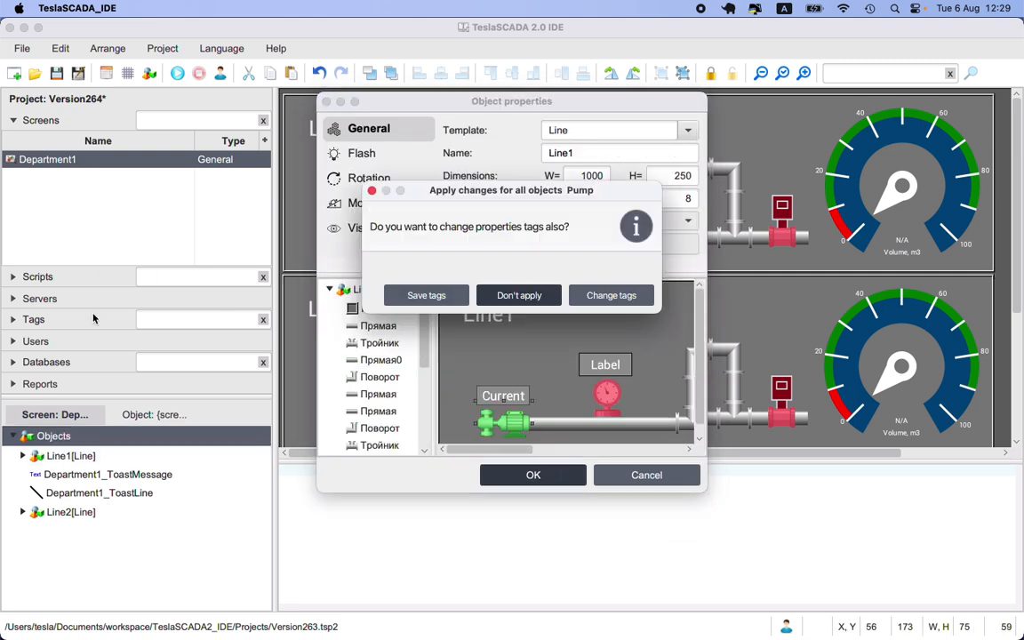
left_click(519, 295)
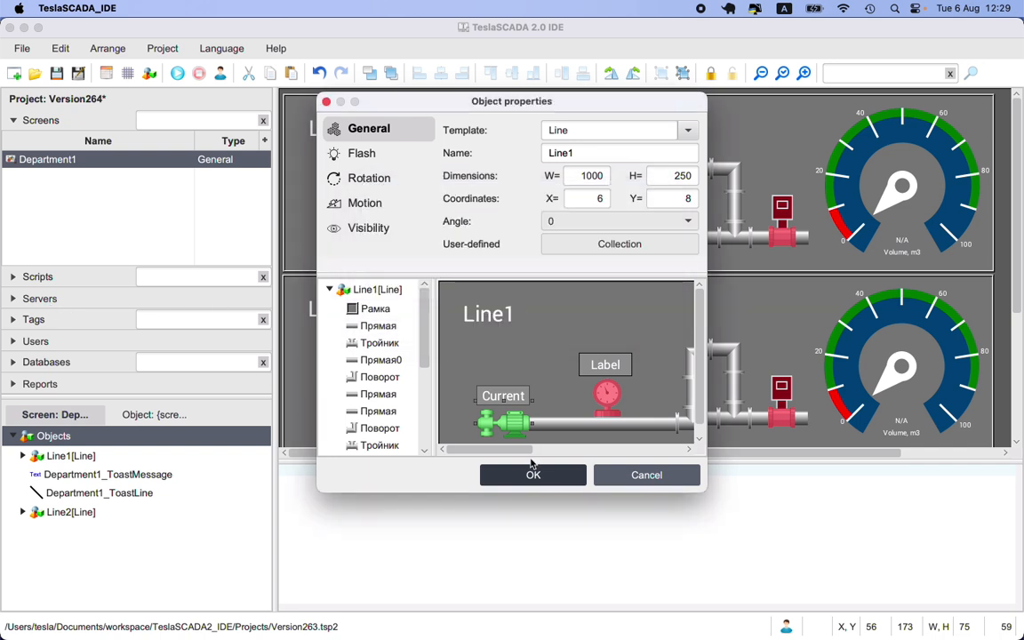
Close Line1's object properties and view the code of the ToastInit script
left_click(536, 486)
left_click(494, 294)
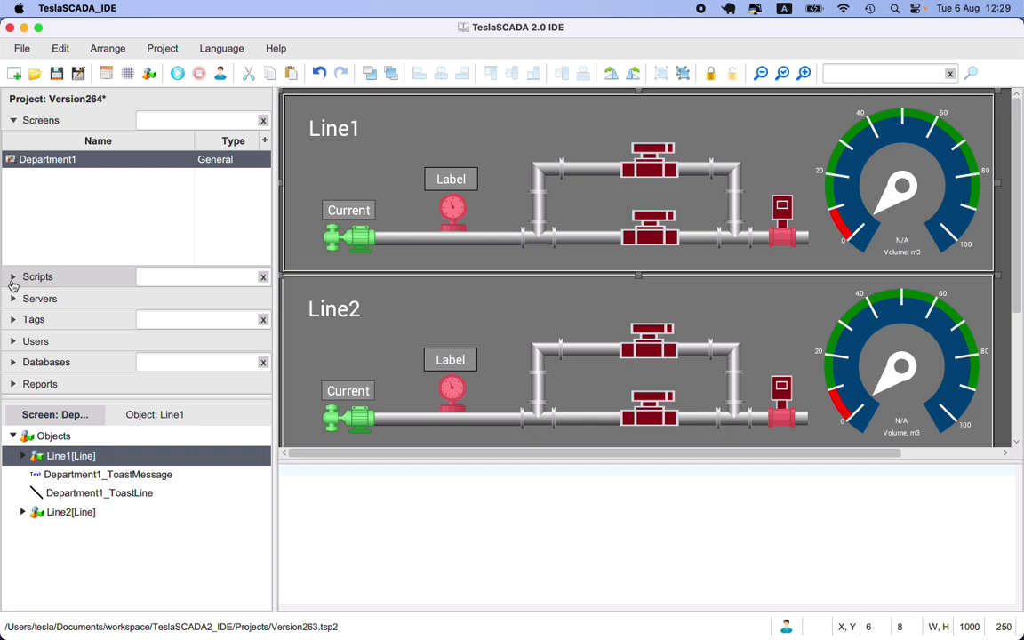
left_click(11, 269)
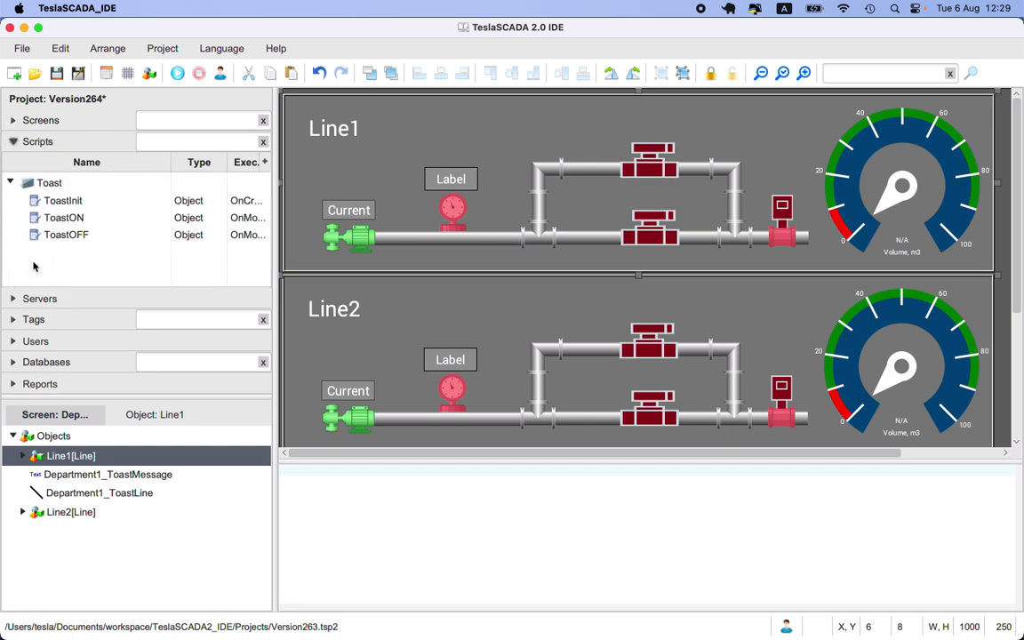
left_click(75, 201)
double_click(75, 202)
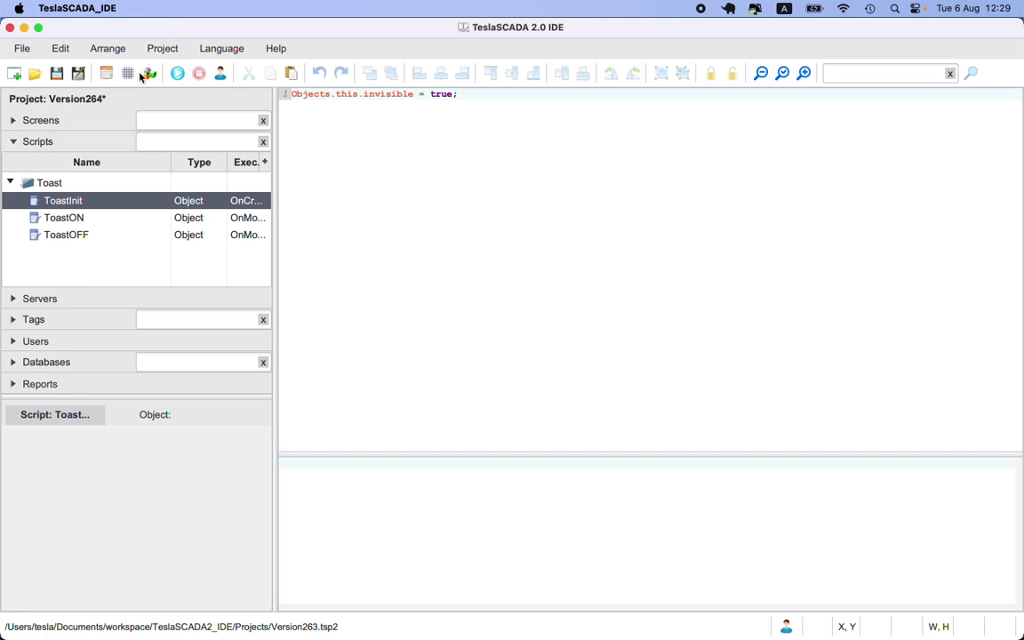
Examine the scripts collection of the Department1_ToastMessage object on the Department1 screen, and close its properties without changes
left_click(62, 122)
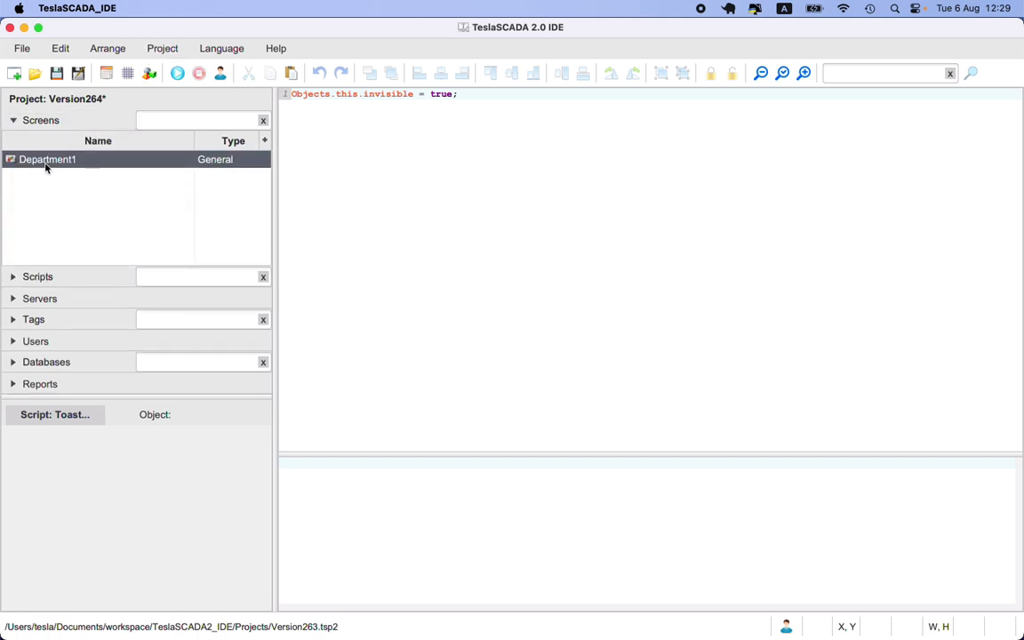
double_click(45, 161)
left_click(65, 476)
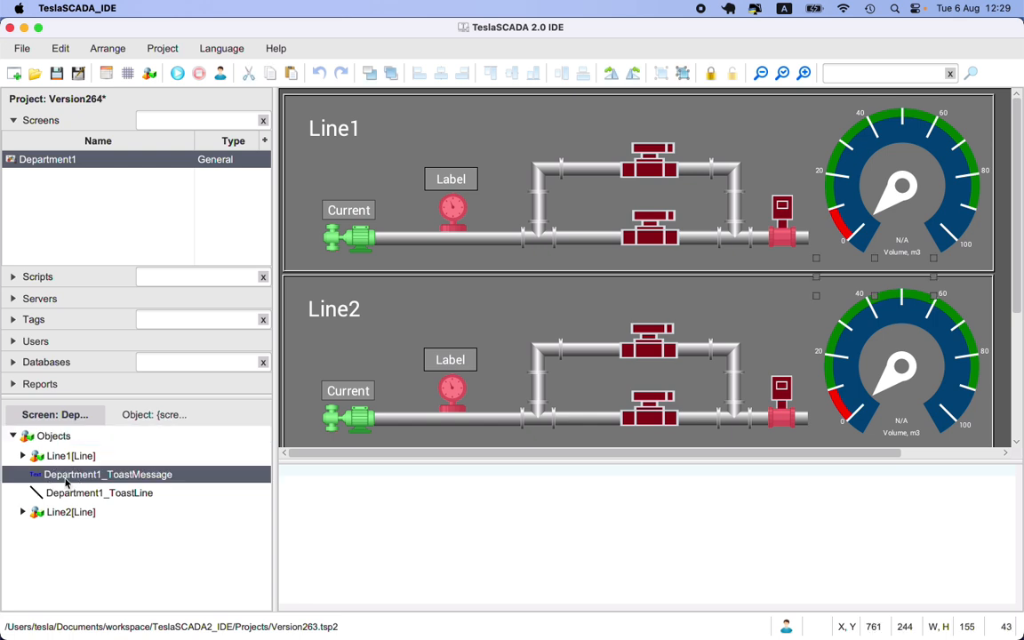
double_click(65, 478)
left_click(622, 446)
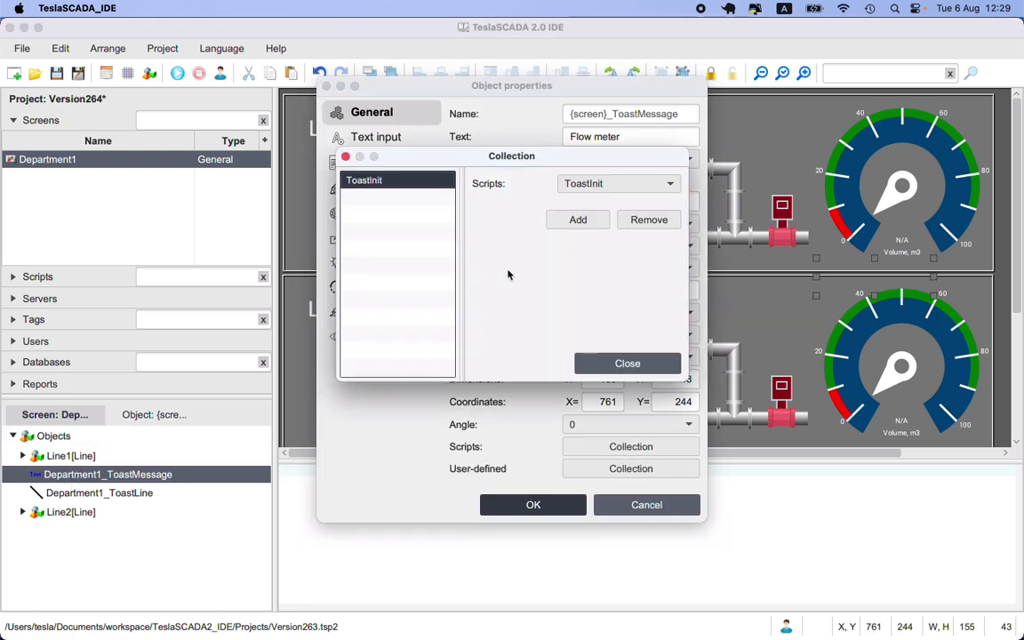
left_click(650, 362)
left_click(658, 505)
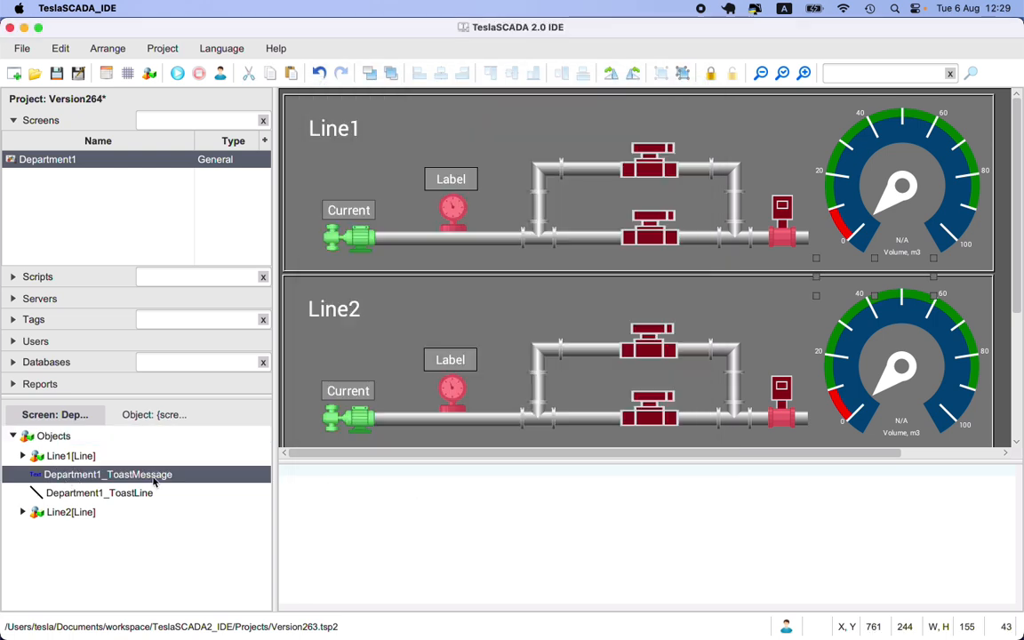
Check the object properties of Department1_ToastLine and close them
left_click(133, 492)
double_click(165, 490)
left_click(643, 421)
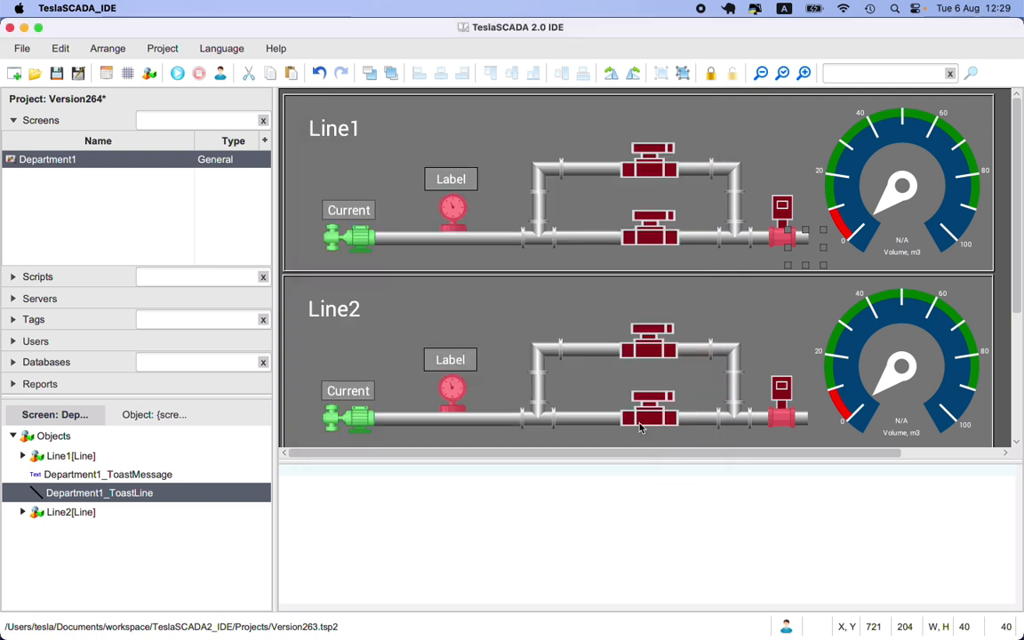
Run the project simulation, test the toast on Line1's pump, and stop the simulation
left_click(178, 74)
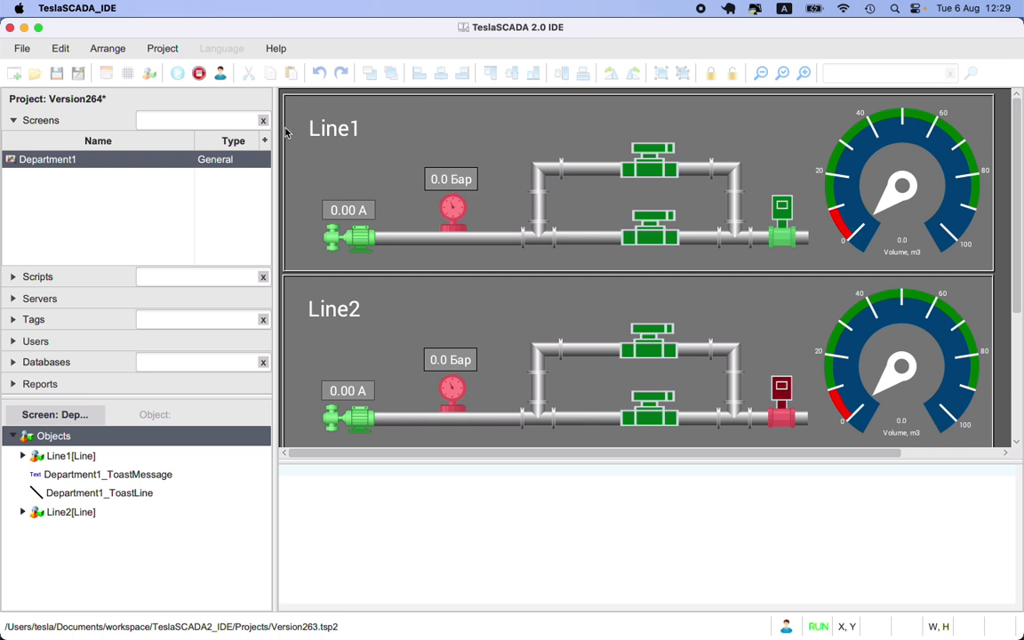
left_click(363, 243)
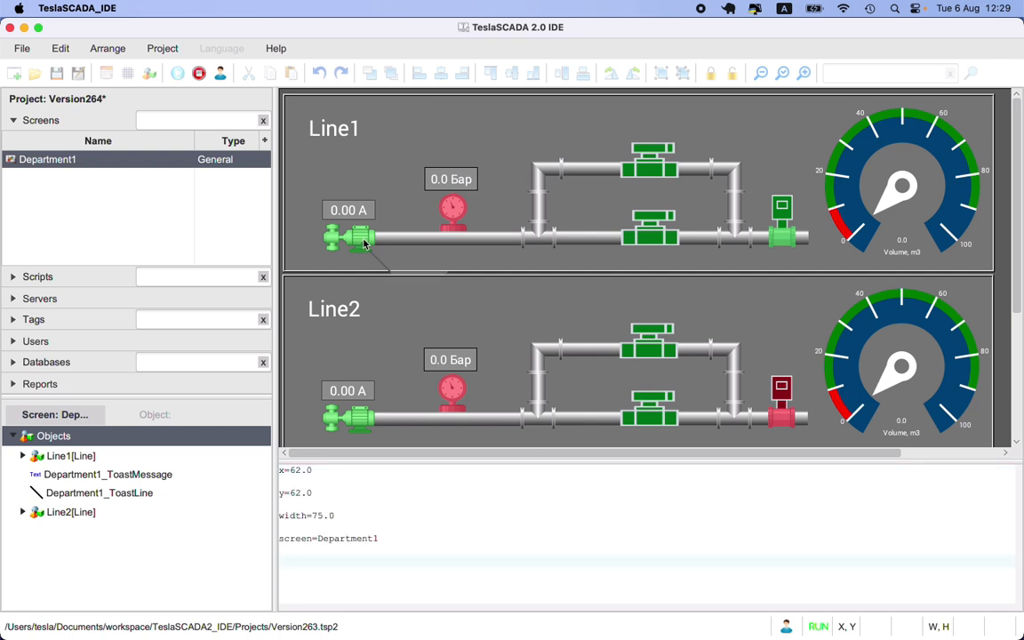
left_click(199, 73)
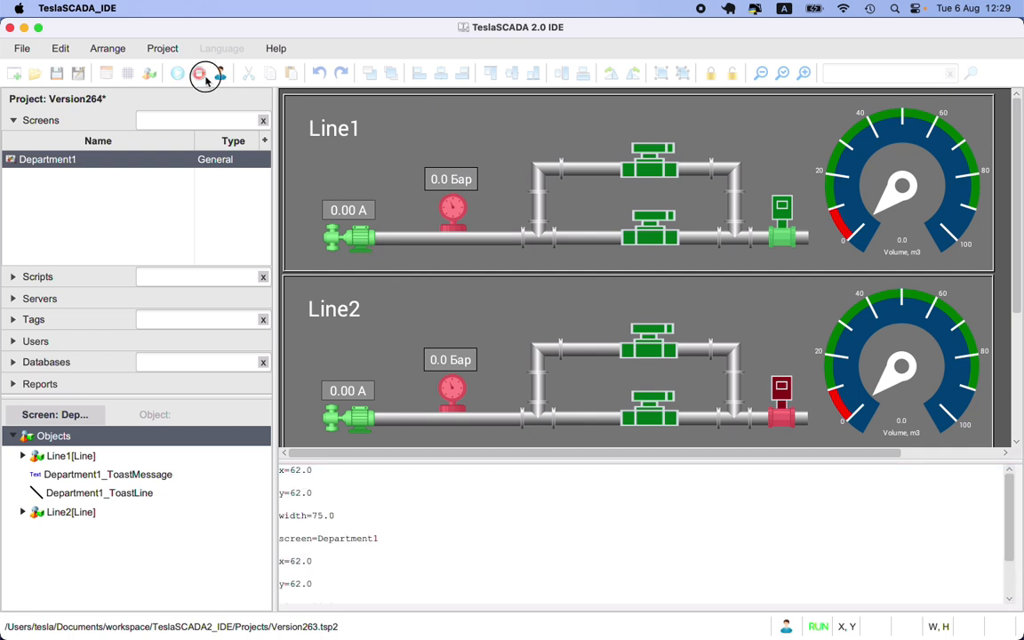
Bring Department1_ToastLine and Department1_ToastMessage to the front, with the message above the line
left_click(88, 492)
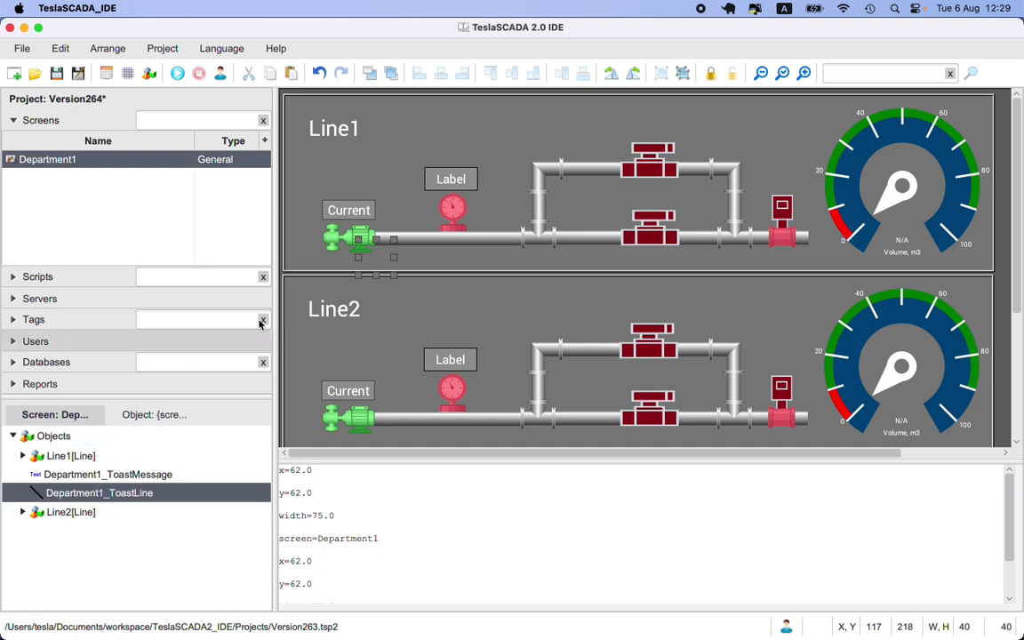
left_click(369, 73)
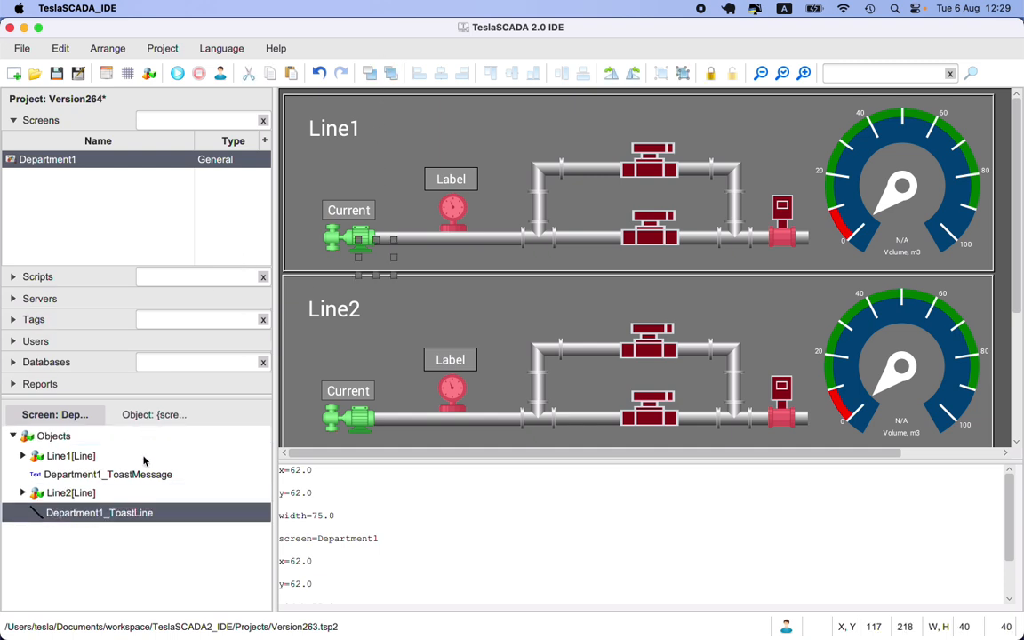
left_click(133, 474)
left_click(369, 73)
Run the simulation, shrink the output area to show more of the screen, test the toasts on both lines, and stop the run
left_click(177, 74)
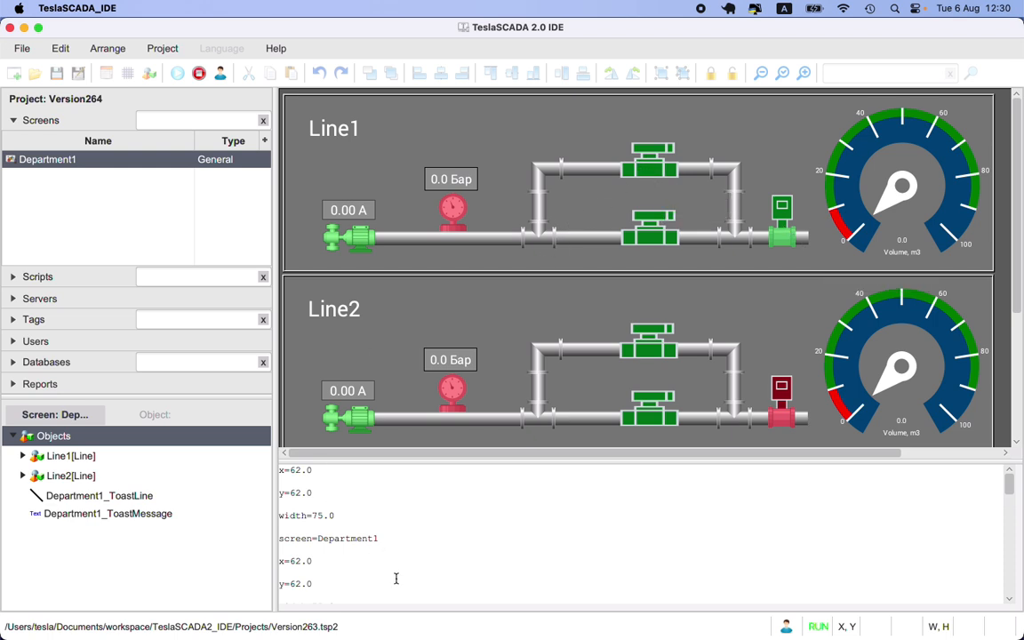
left_click_drag(627, 463, 643, 589)
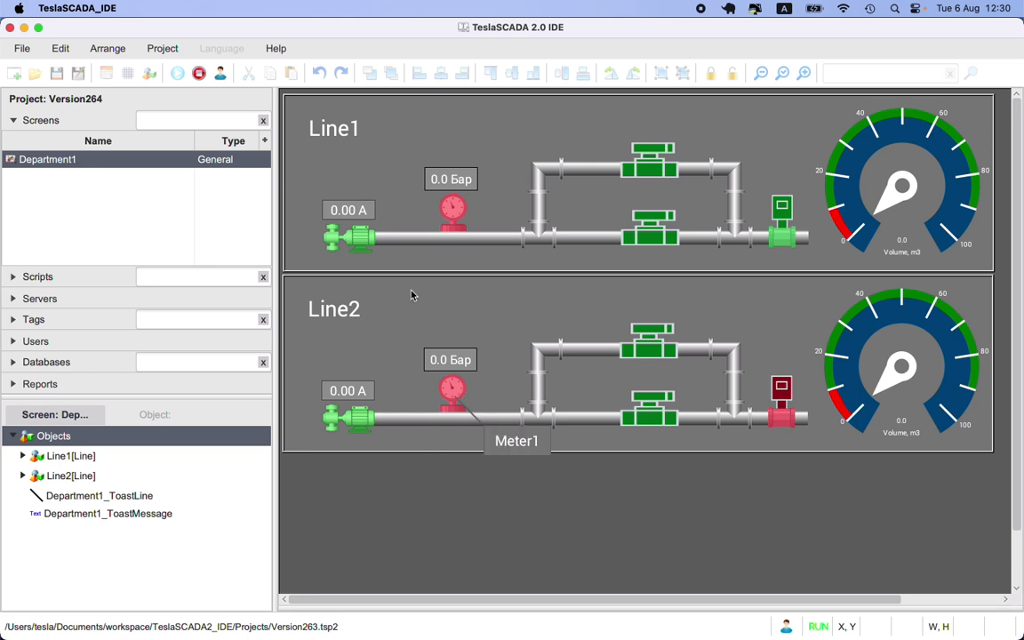
left_click(199, 73)
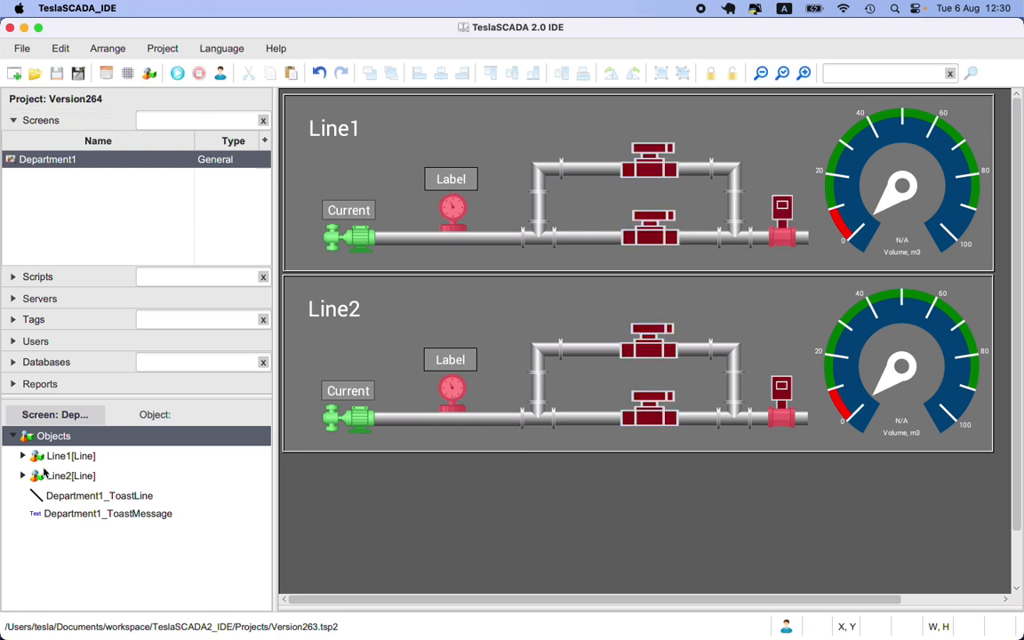
Set the description of the Pump1 element inside Line2's nested pump object to Pump2
left_click(23, 475)
scroll(27, 477, "down", 5)
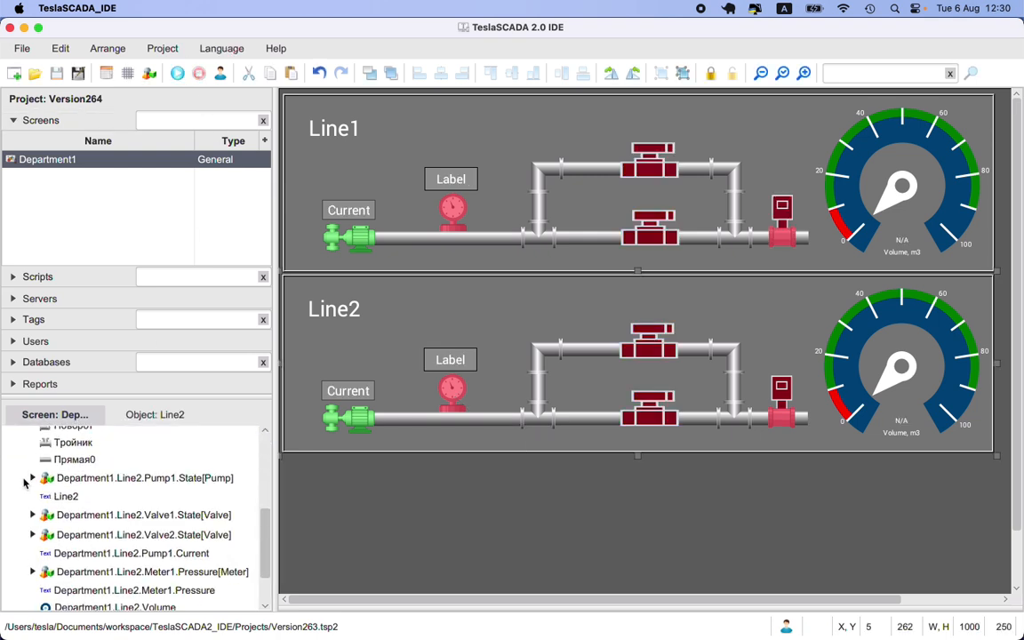
left_click(32, 478)
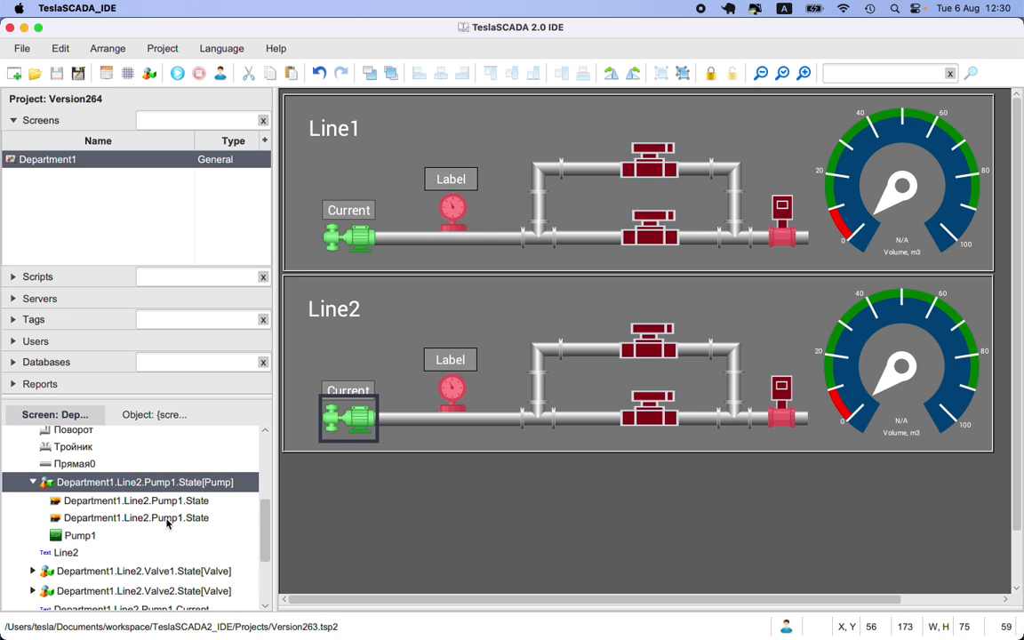
left_click(85, 536)
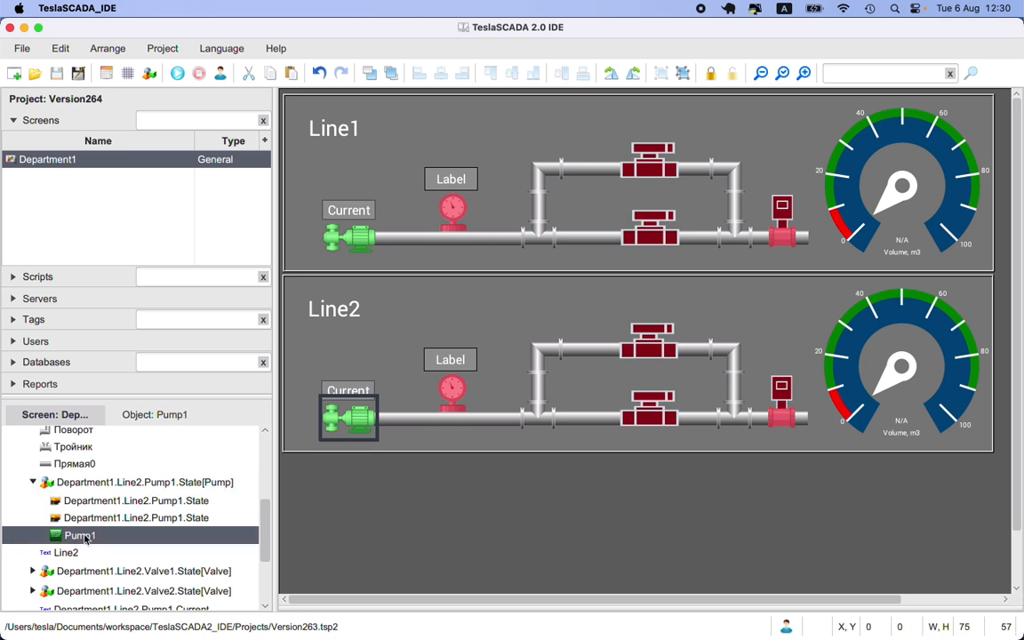
left_click(156, 414)
scroll(217, 534, "down", 5)
scroll(214, 536, "down", 10)
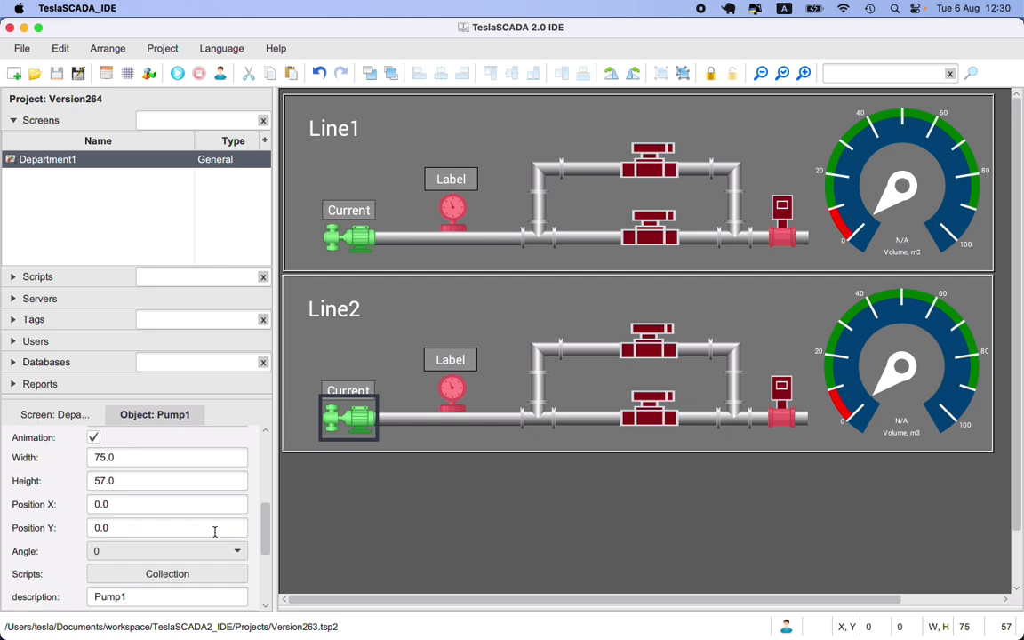
double_click(136, 513)
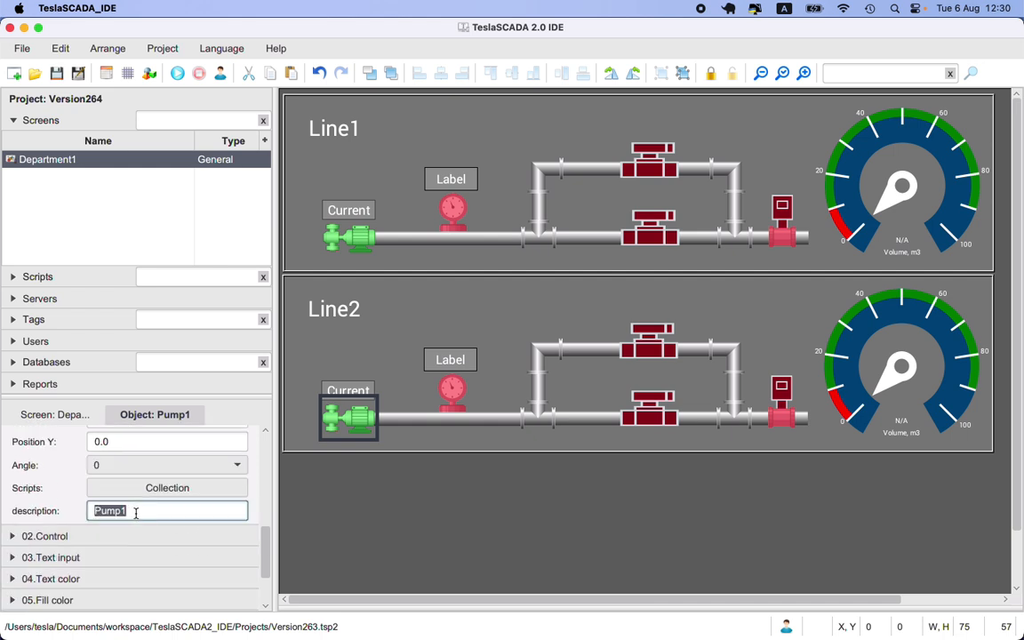
left_click(142, 513)
double_click(167, 442)
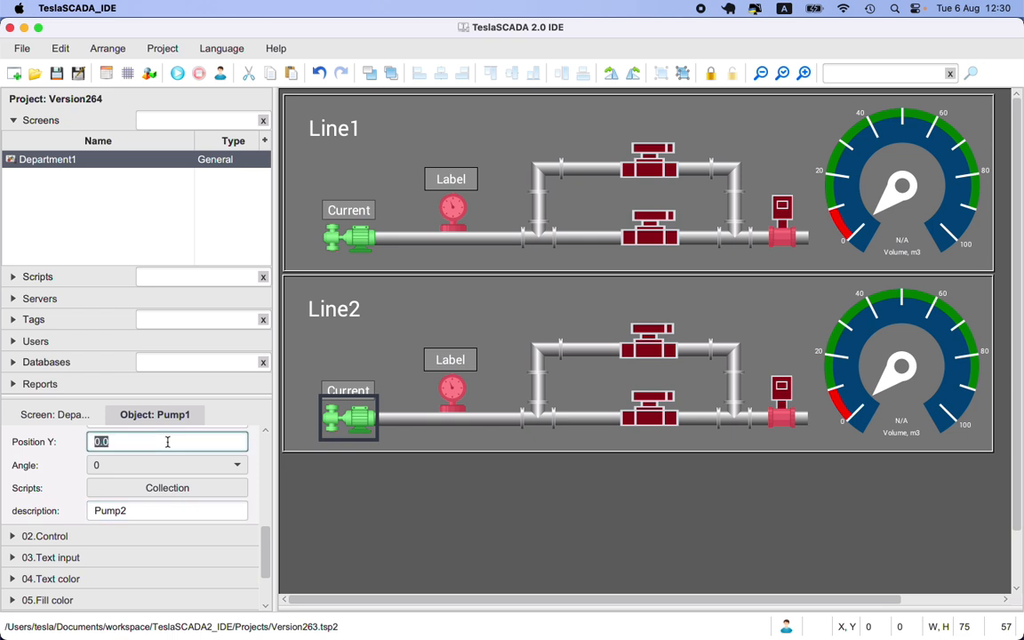
Run the simulation, compare the toasts of the Line2 and Line1 pumps, and stop the simulation
left_click(177, 73)
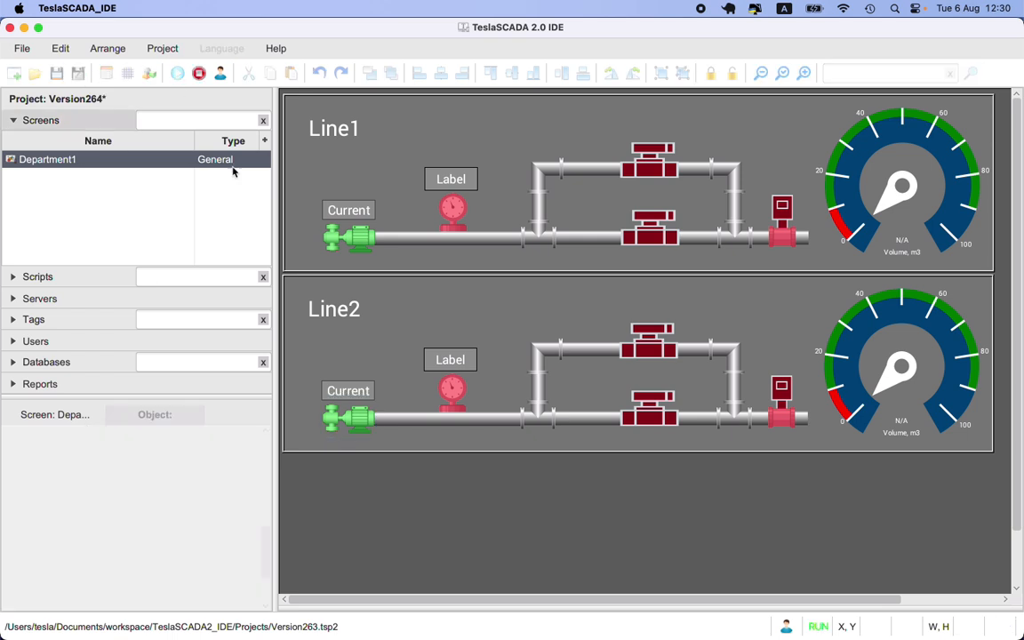
mouse_move(353, 426)
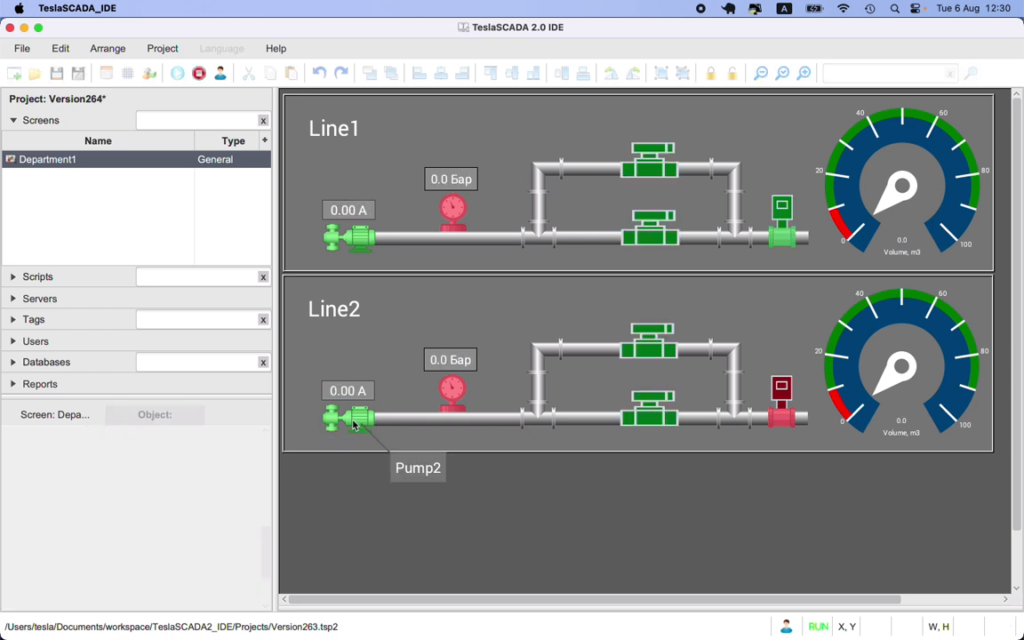
mouse_move(372, 245)
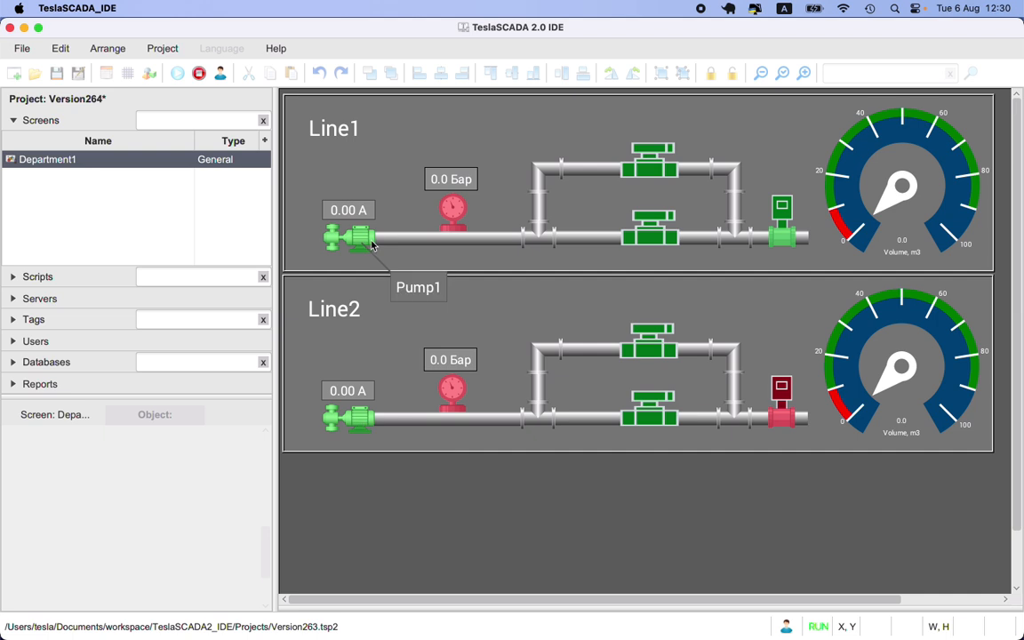
left_click(200, 74)
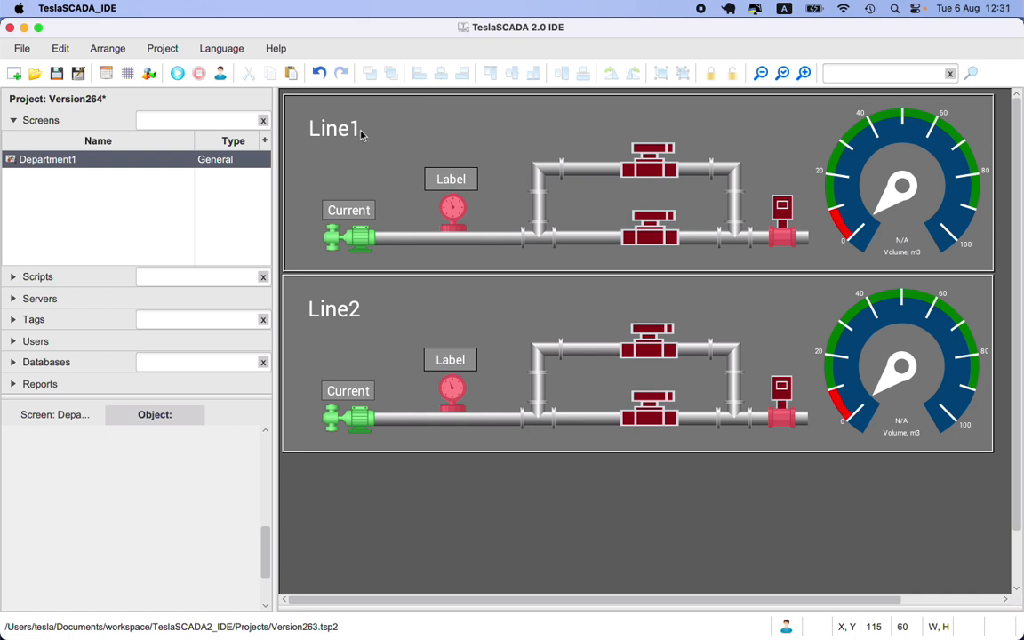
Show the list of Toast scripts and save the project
left_click(27, 279)
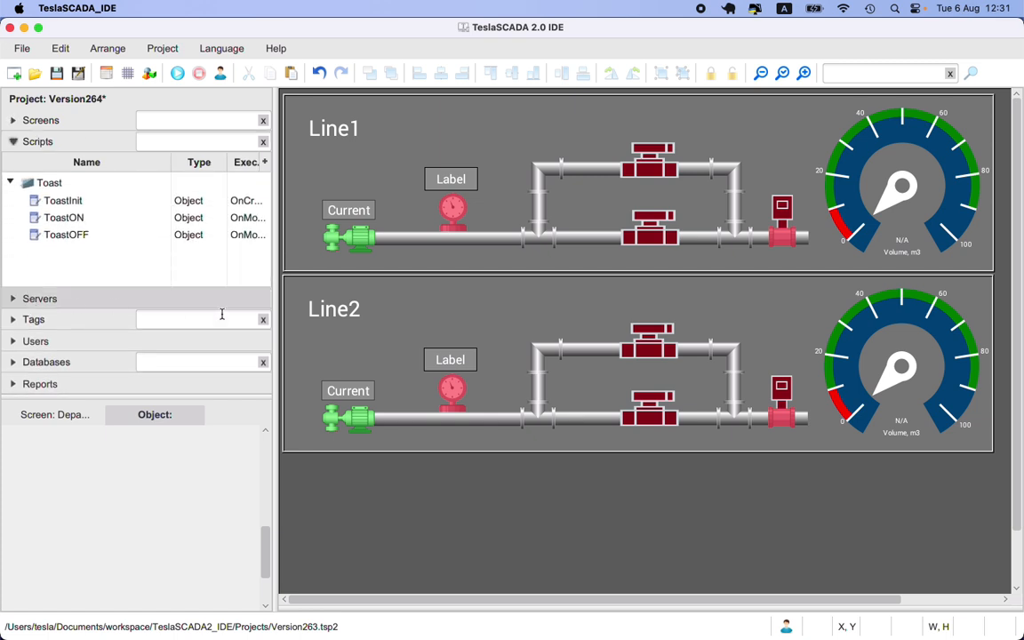
left_click(56, 73)
Switch to TeslaSCADA2 Runtime, open Version263.tsp2 and start it, dismissing the OPC UA server notice
mouse_move(565, 631)
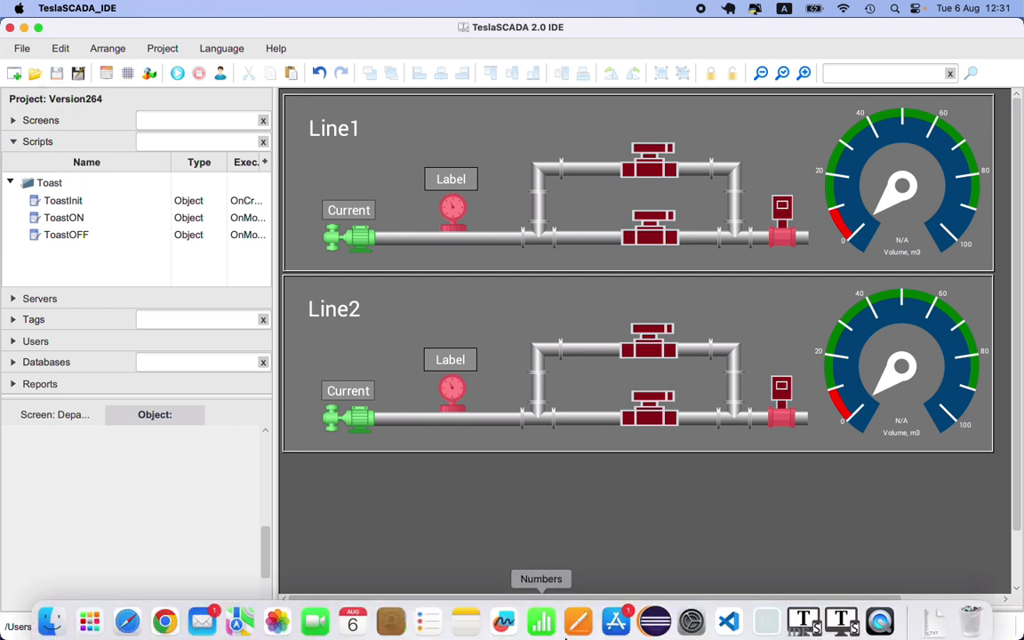
left_click(844, 622)
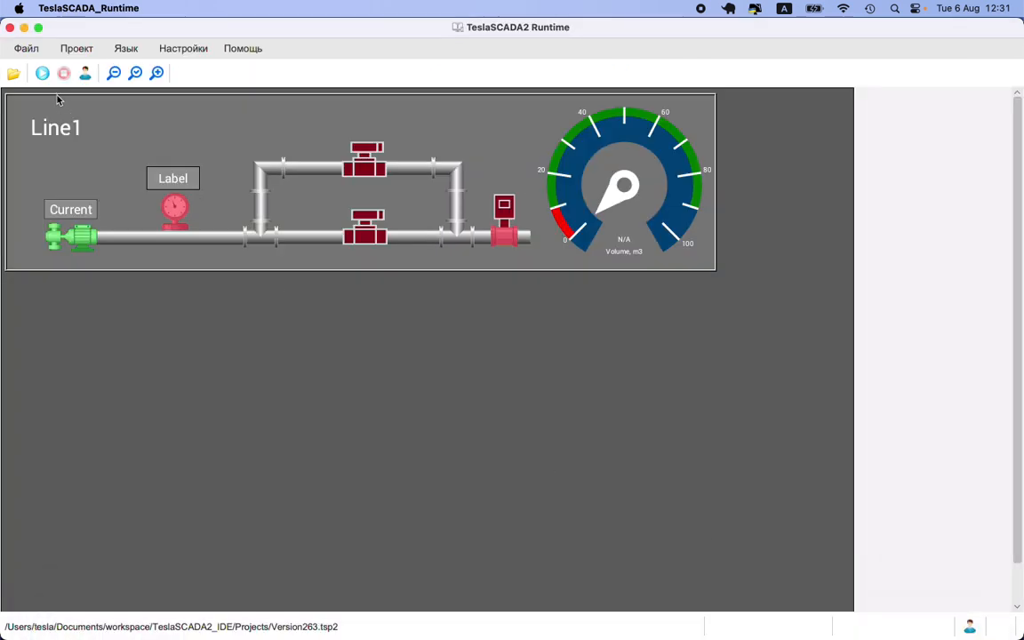
left_click(14, 75)
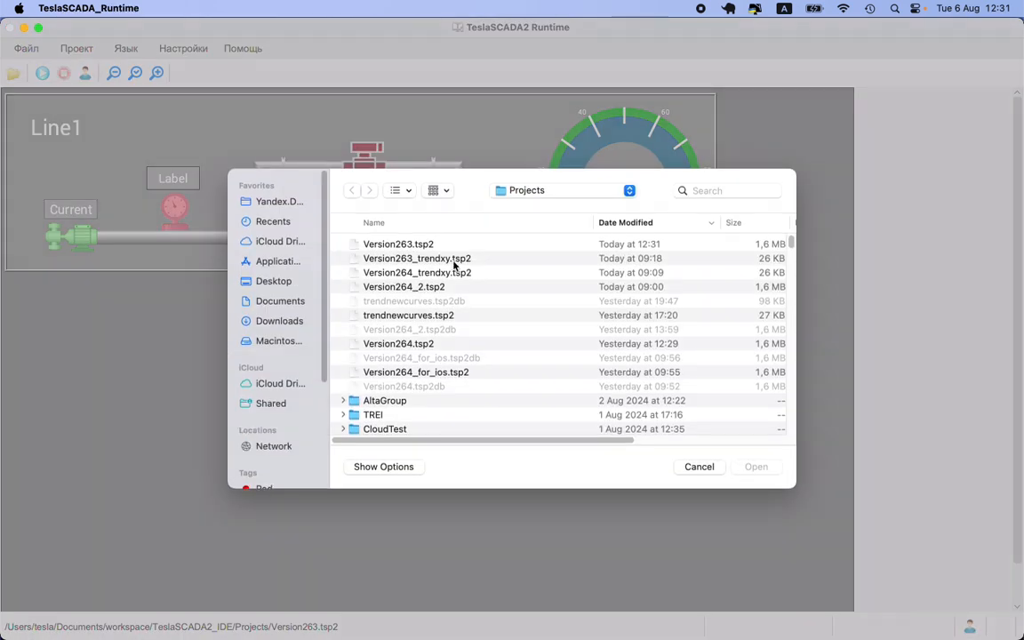
double_click(415, 249)
left_click(42, 75)
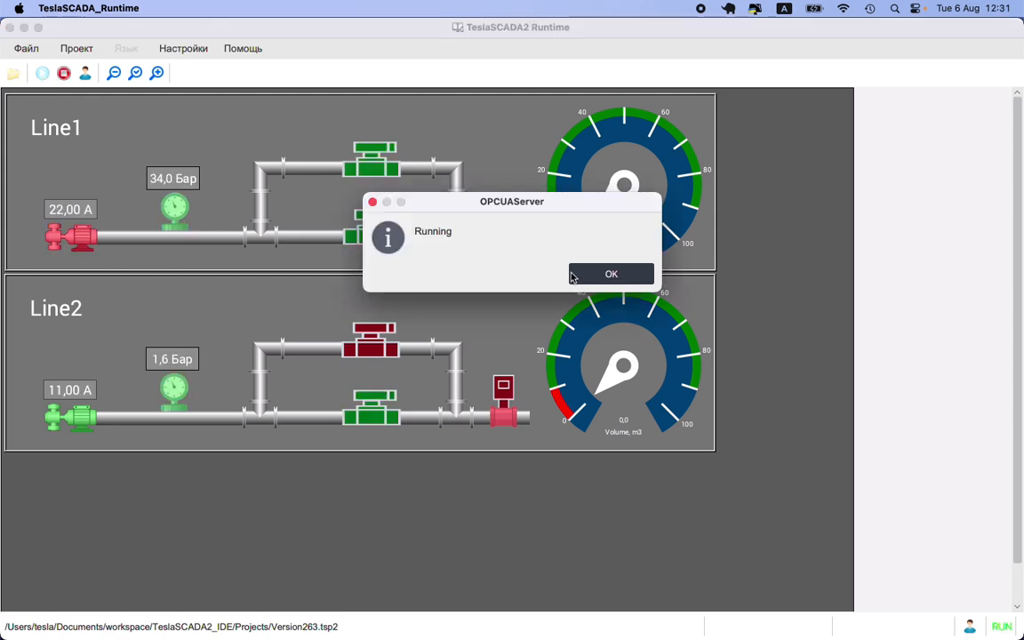
left_click(595, 279)
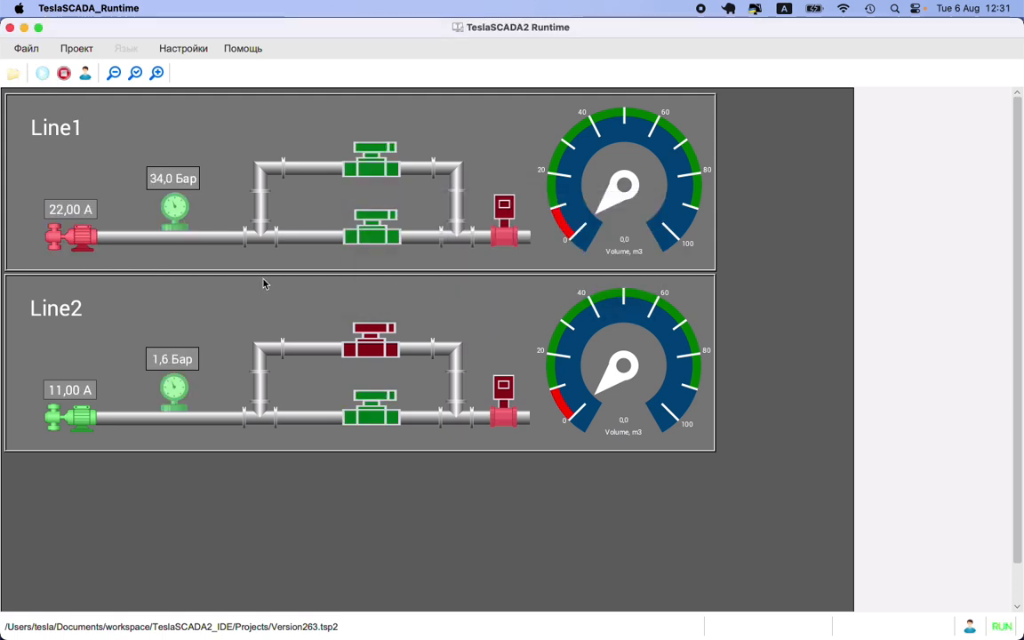